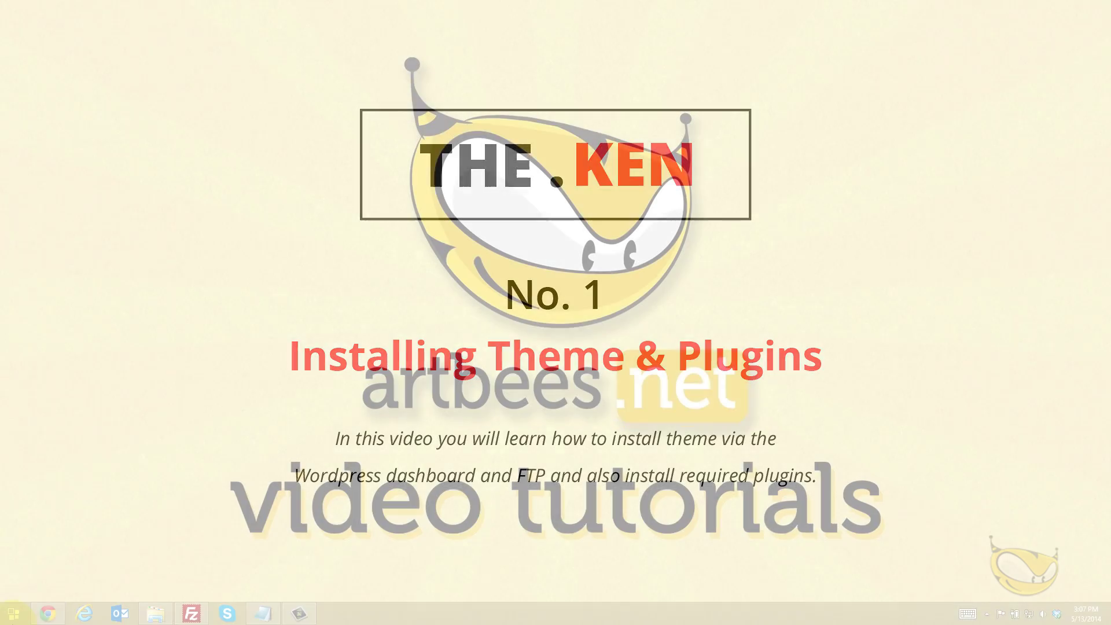
Step: Bring up the WordPress 3.9.1 Dashboard in Chrome and return to the Welcome to WordPress panel
{"action": "left_click", "coordinate": [51, 614]}
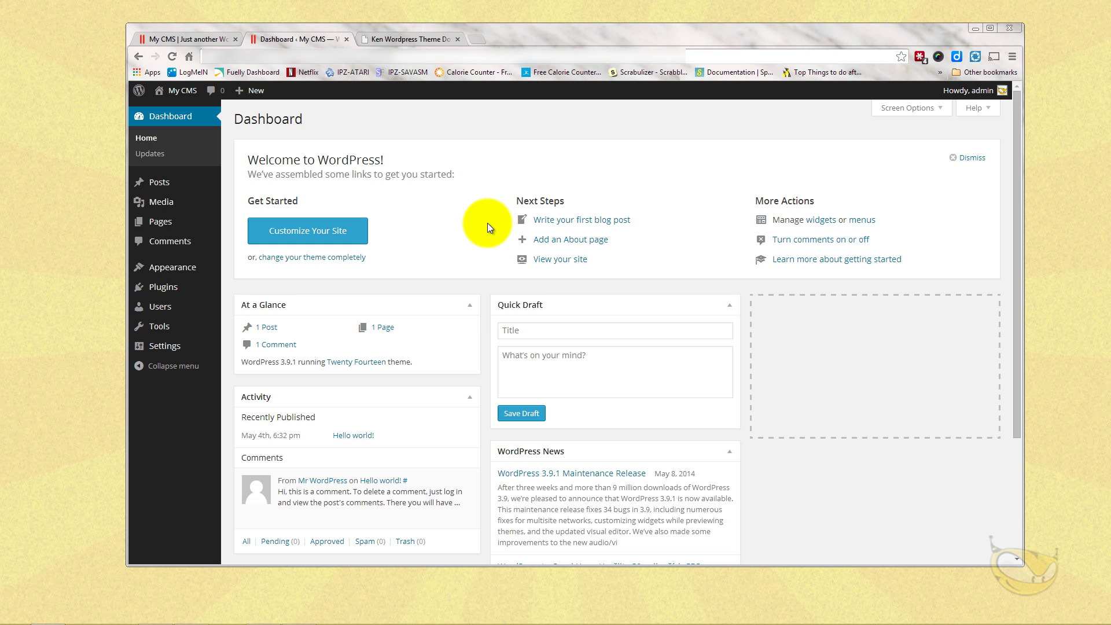
{"action": "scroll", "coordinate": [489, 227], "scroll_direction": "down", "scroll_amount": 3}
{"action": "scroll", "coordinate": [488, 228], "scroll_direction": "up", "scroll_amount": 3}
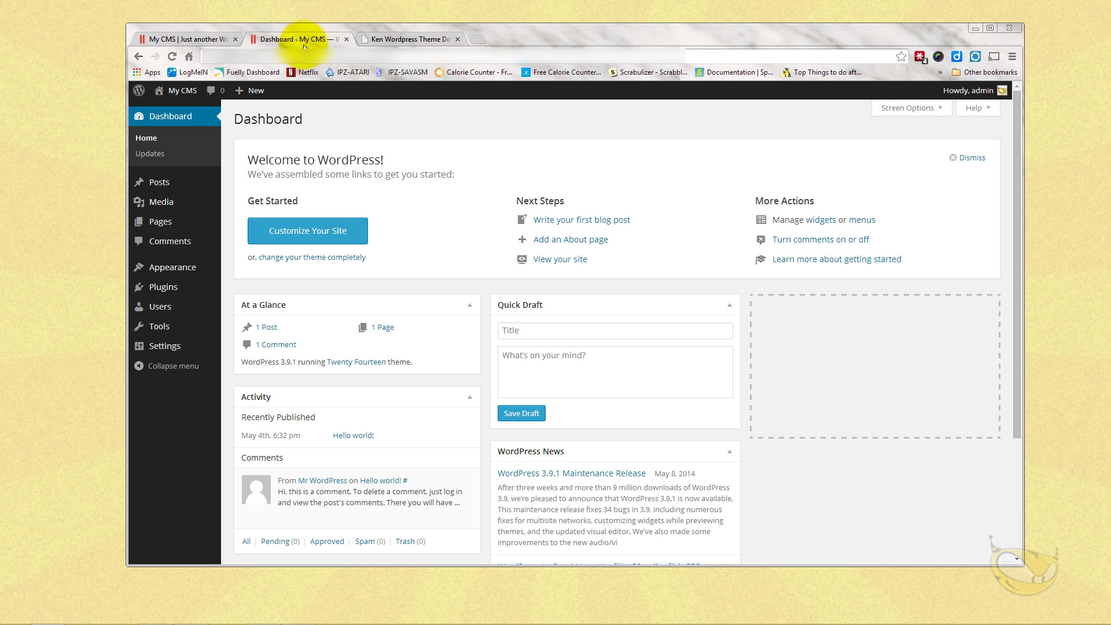
{"action": "mouse_move", "coordinate": [17, 607]}
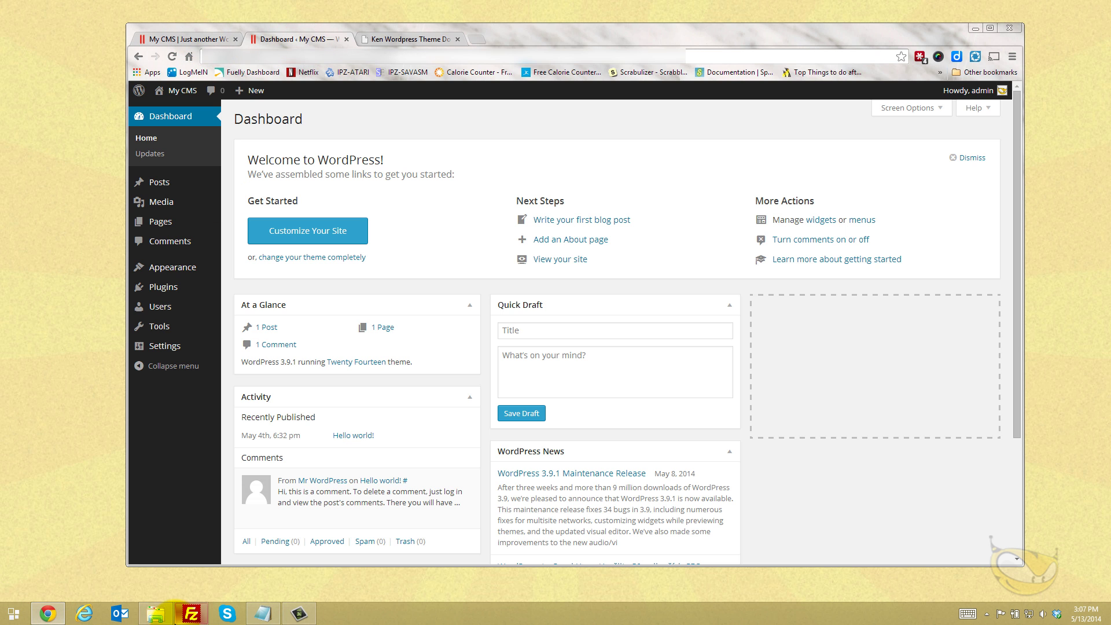
{"action": "left_click", "coordinate": [156, 613]}
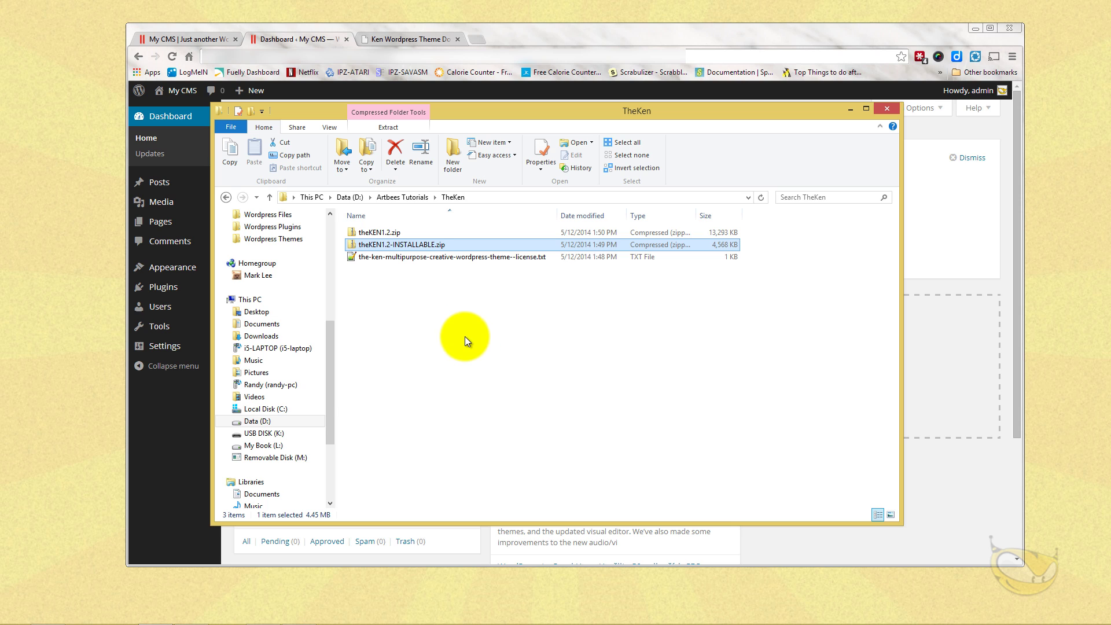
{"action": "left_click", "coordinate": [428, 258]}
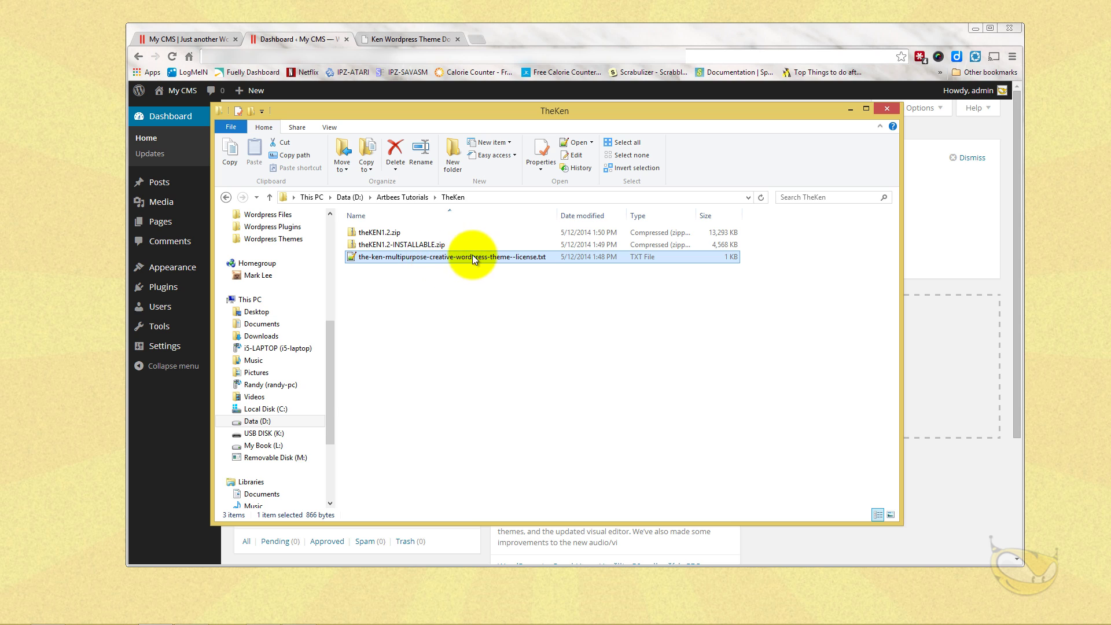
{"action": "left_click", "coordinate": [408, 245]}
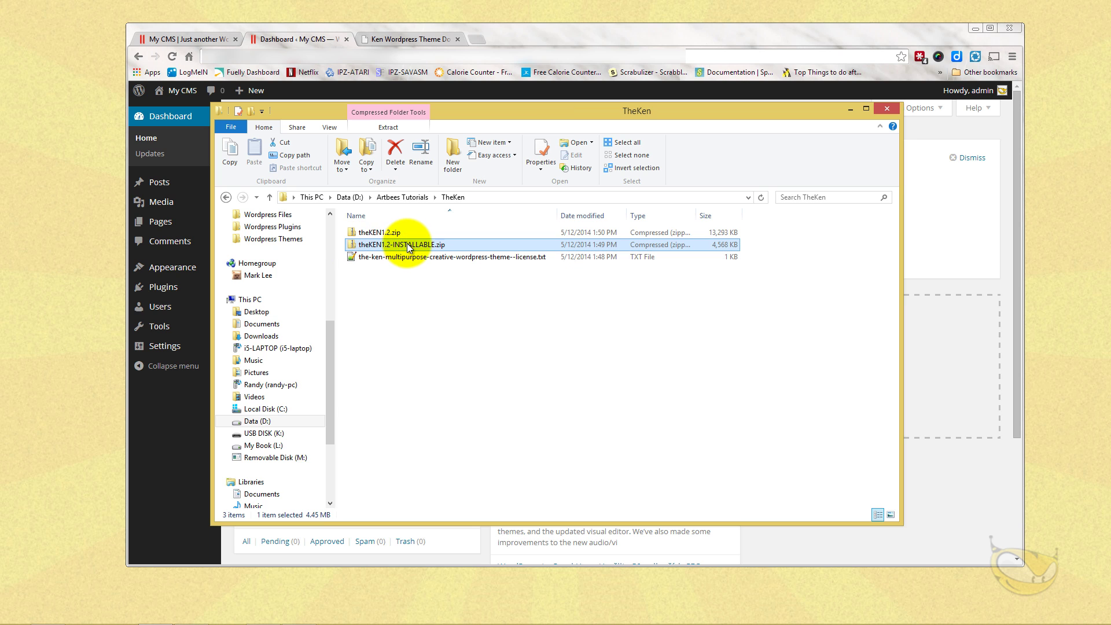
{"action": "left_click", "coordinate": [379, 234]}
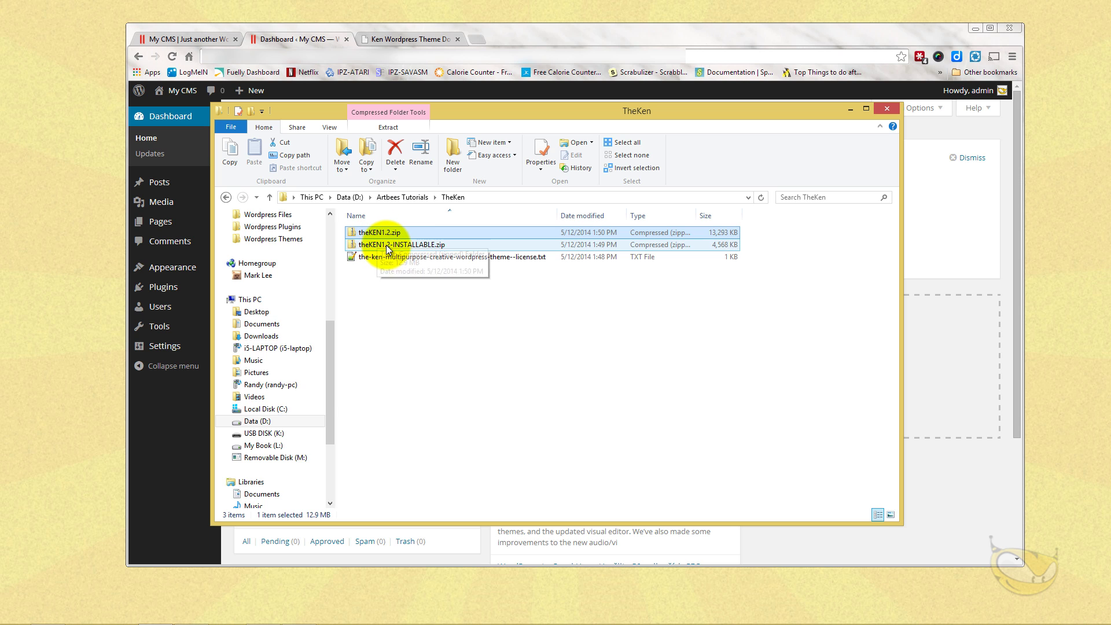
{"action": "left_click", "coordinate": [404, 244]}
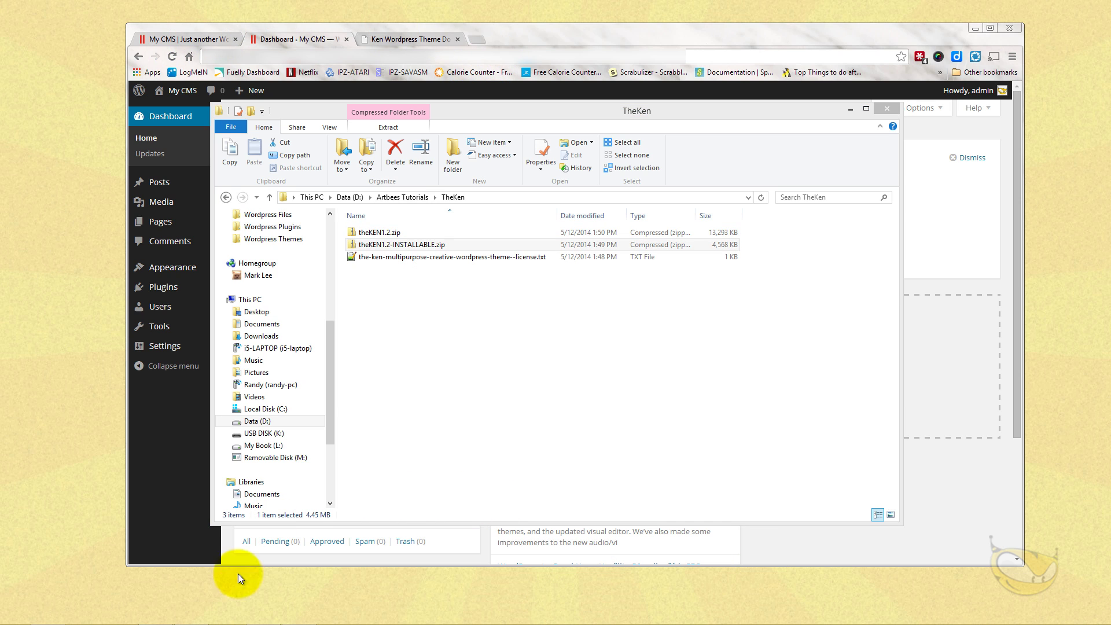
Step: Open Wordpress PHP Limits.txt in Notepad and highlight the recommended upload, post size and memory limit lines
{"action": "mouse_move", "coordinate": [212, 615]}
{"action": "left_click", "coordinate": [307, 554]}
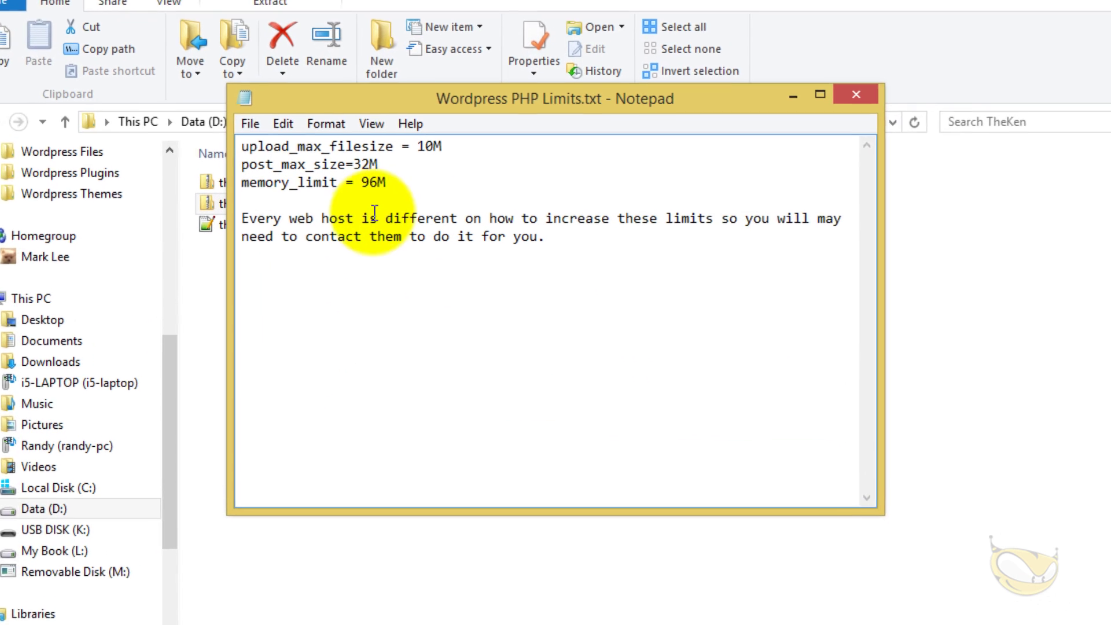
{"action": "left_click", "coordinate": [241, 145]}
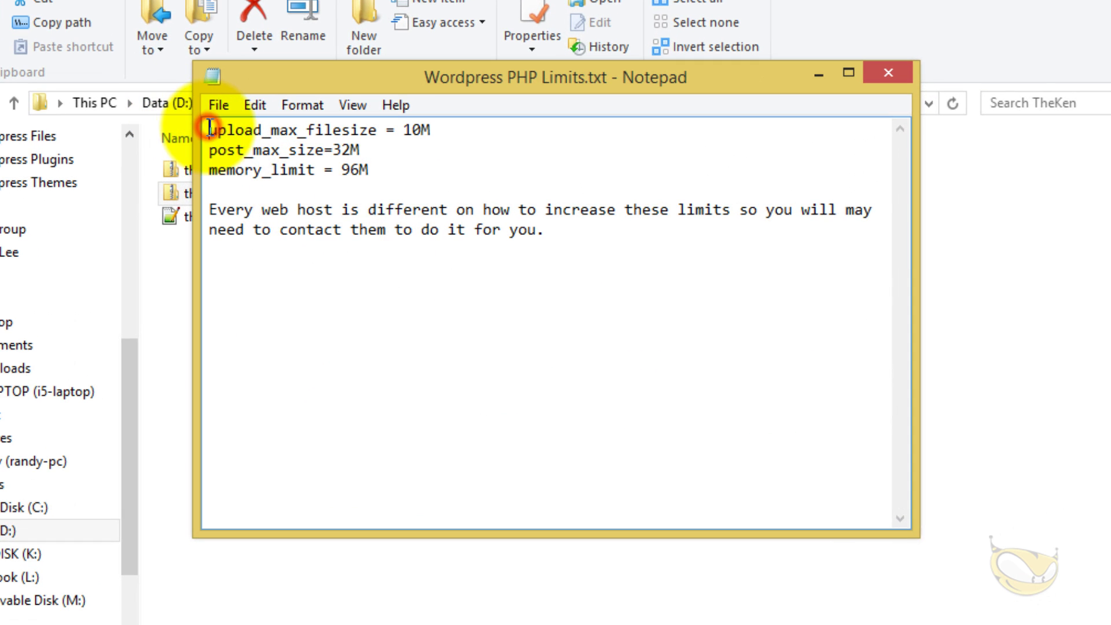
{"action": "left_click_drag", "start_coordinate": [209, 128], "coordinate": [390, 178]}
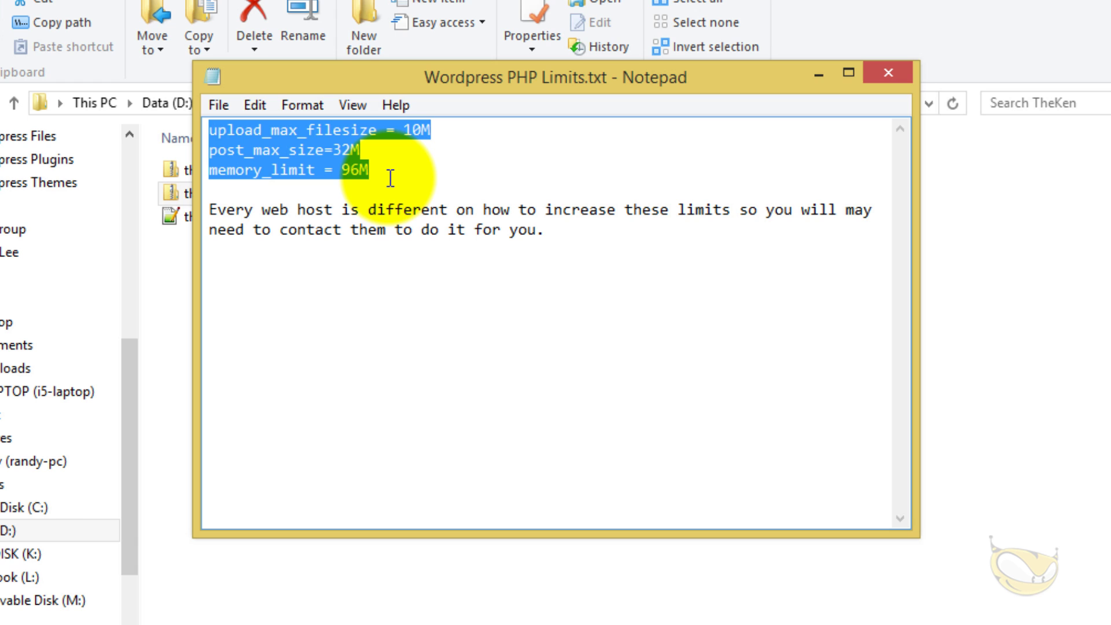
{"action": "left_click", "coordinate": [389, 179]}
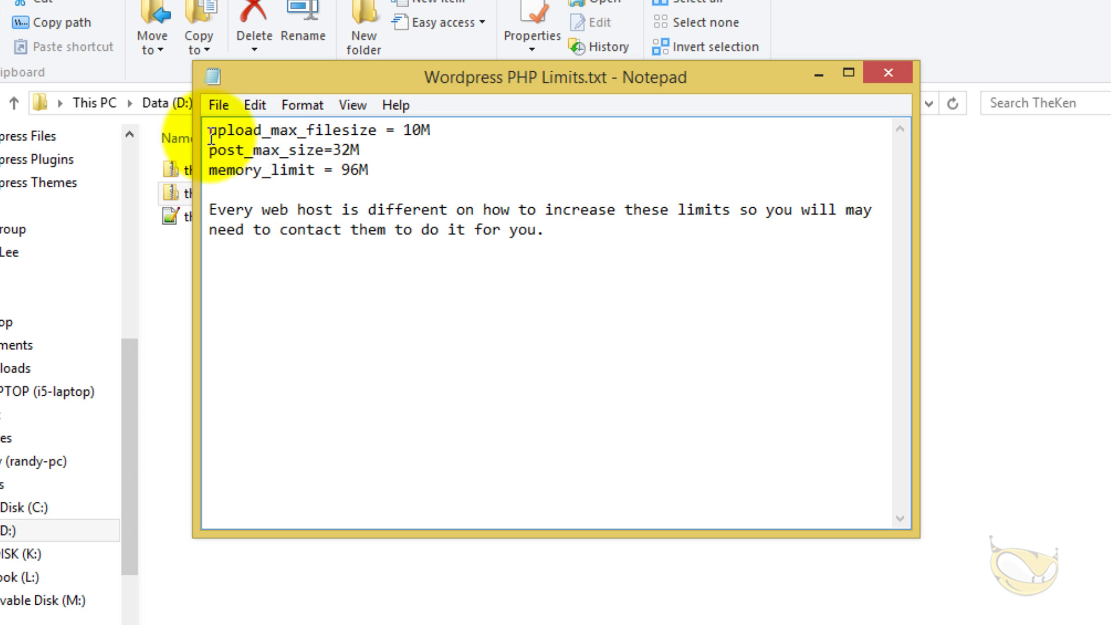
{"action": "left_click_drag", "start_coordinate": [211, 134], "coordinate": [458, 134]}
{"action": "left_click", "coordinate": [461, 137]}
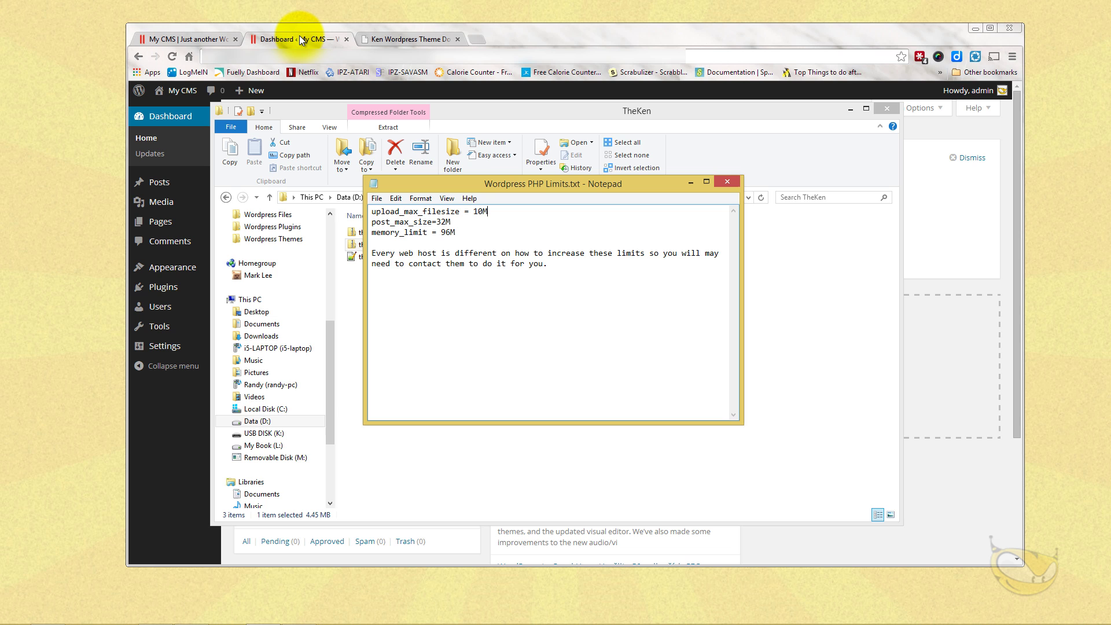
Step: Open Media > Add New in the Dashboard and highlight the 16MB maximum upload file size
{"action": "left_click", "coordinate": [197, 38]}
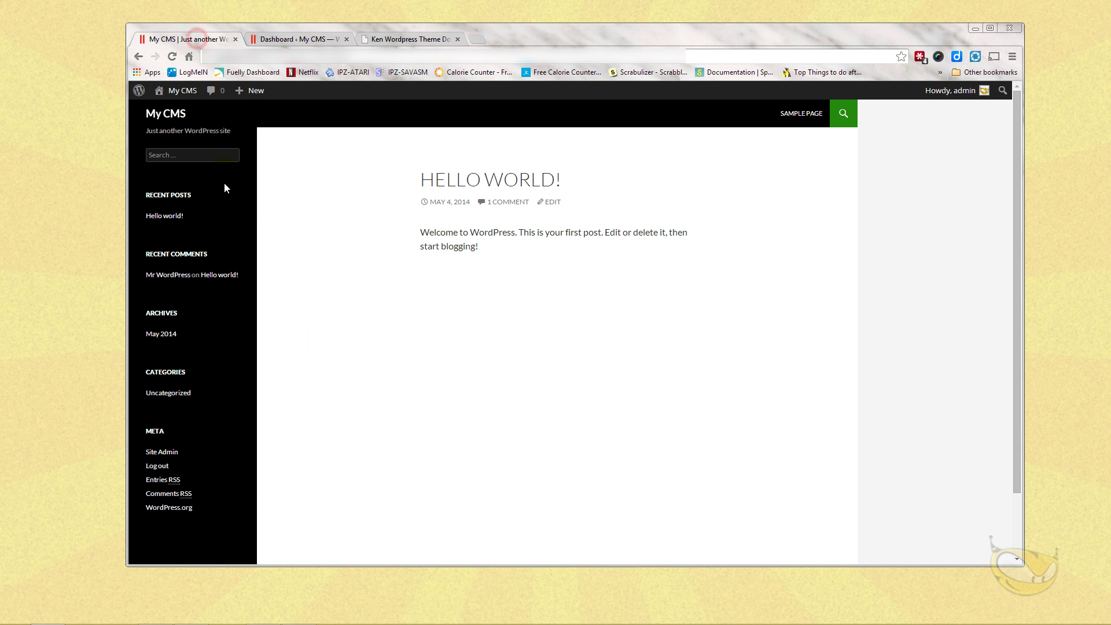
{"action": "left_click", "coordinate": [286, 34]}
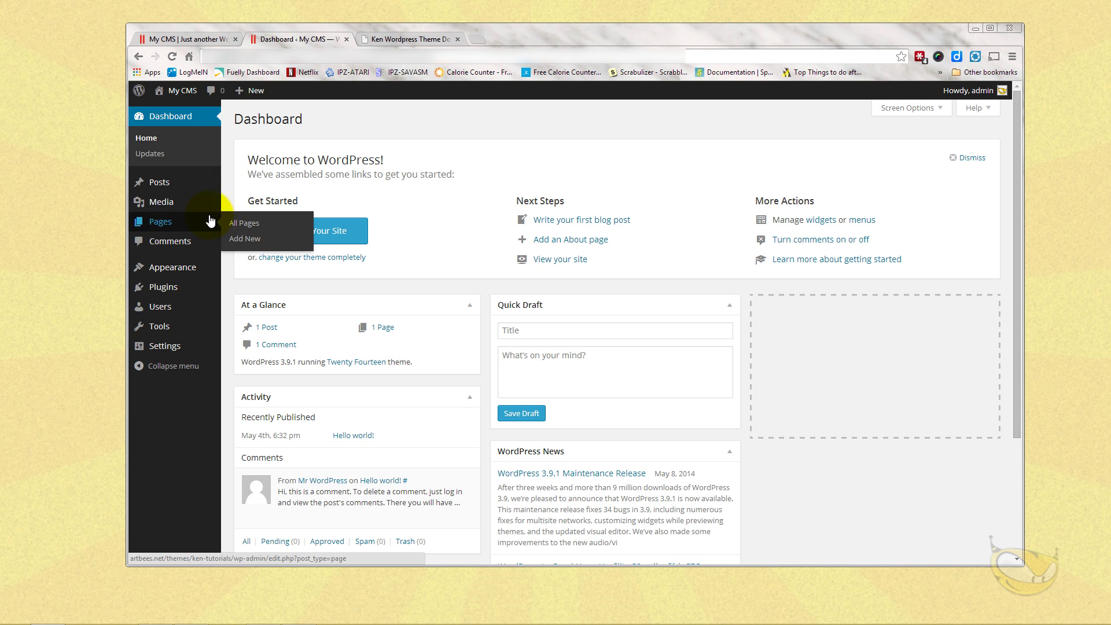
{"action": "mouse_move", "coordinate": [164, 208]}
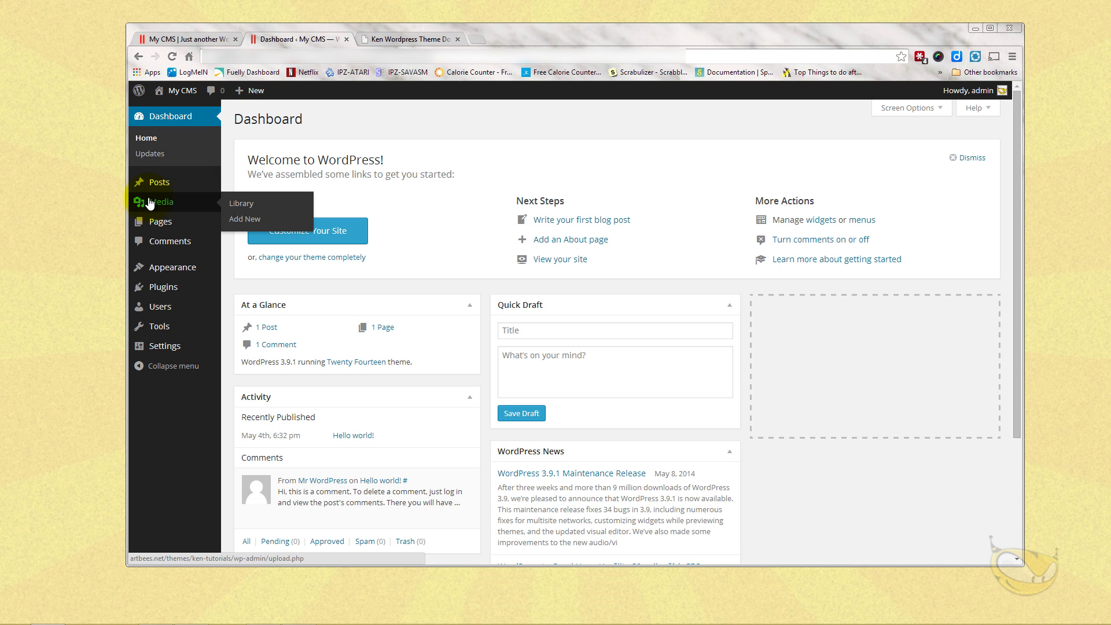
{"action": "left_click", "coordinate": [246, 218]}
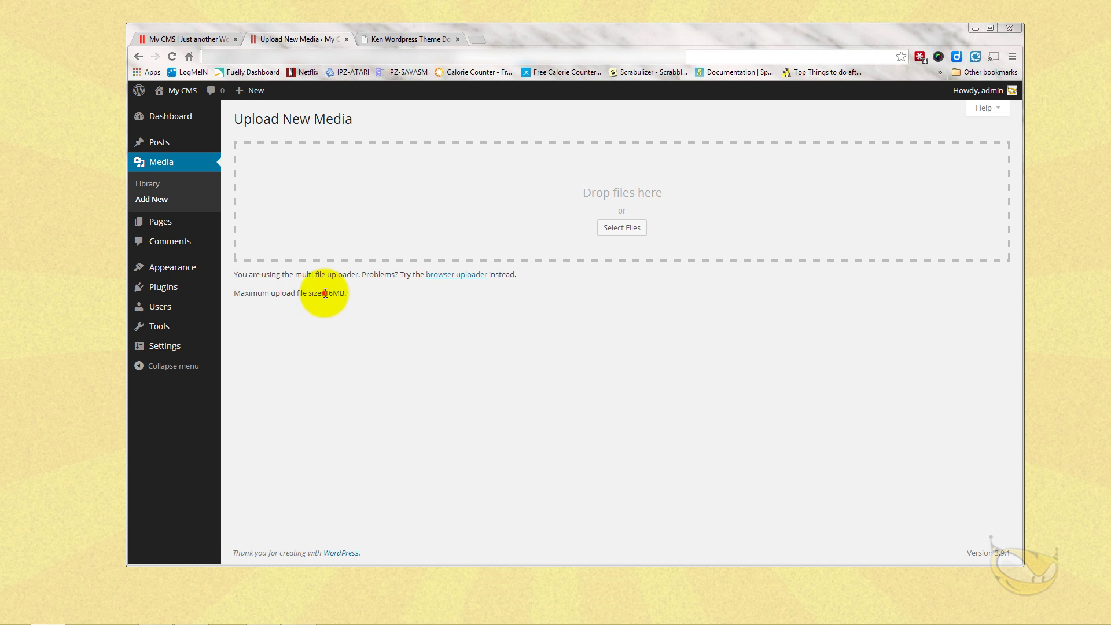
{"action": "left_click_drag", "start_coordinate": [323, 294], "coordinate": [347, 294]}
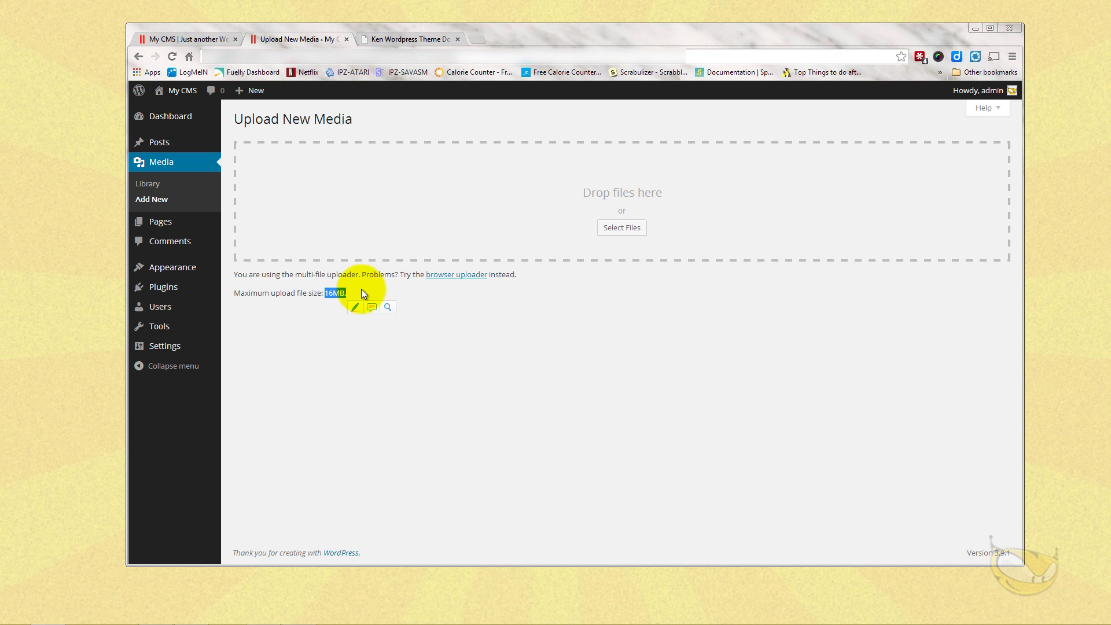
{"action": "left_click", "coordinate": [259, 293]}
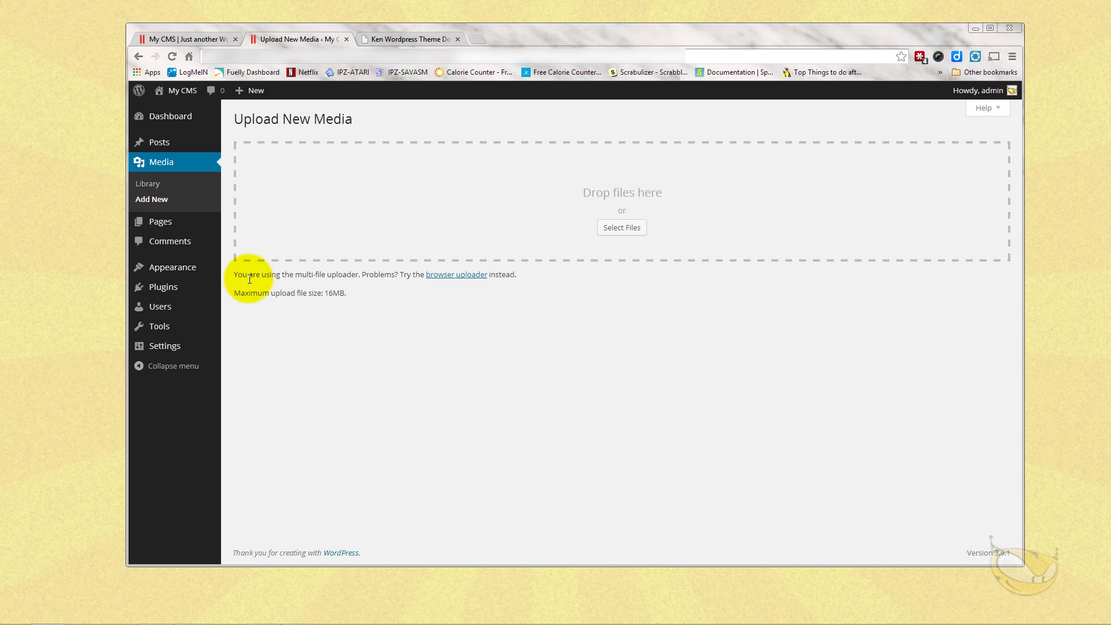
{"action": "mouse_move", "coordinate": [174, 267]}
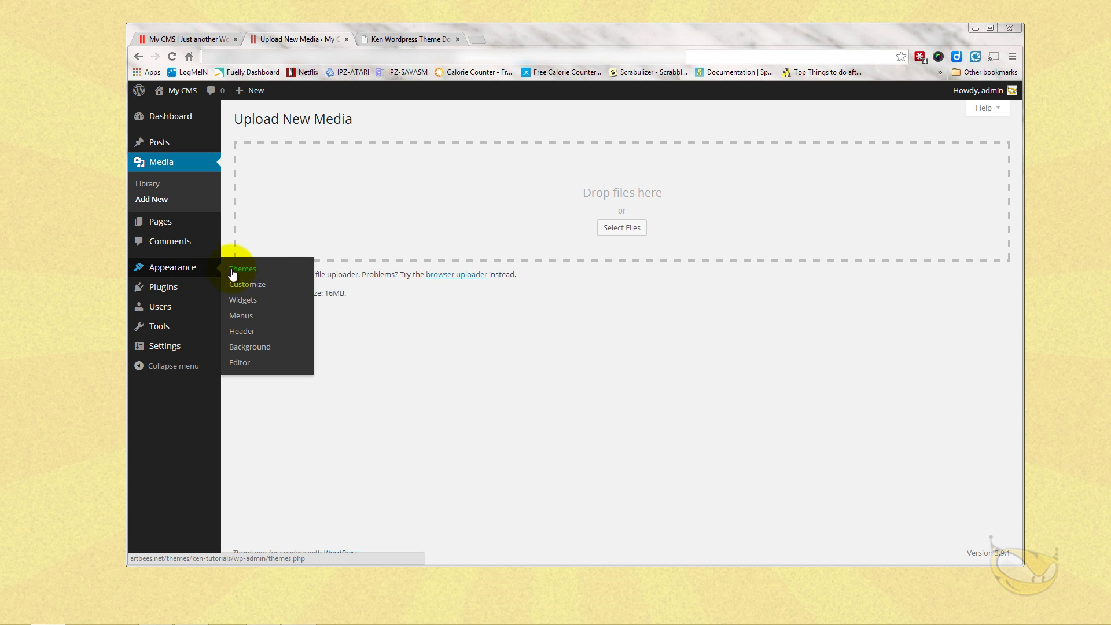
Step: Upload theKEN1.2-INSTALLABLE.zip through Appearance > Themes > Add New, install it and activate it
{"action": "left_click", "coordinate": [253, 274]}
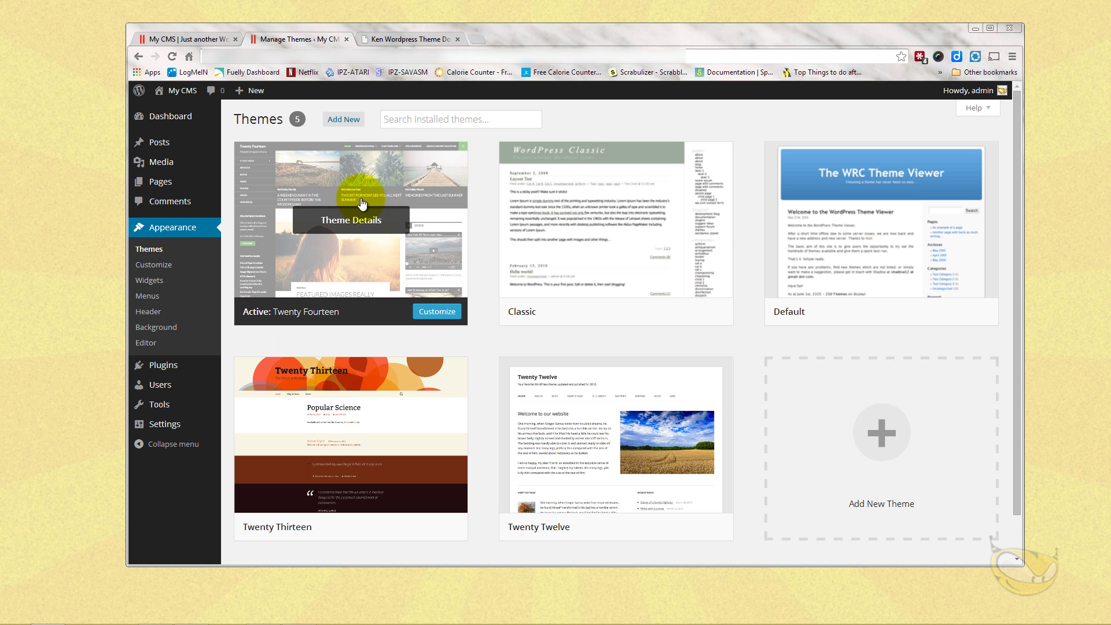
{"action": "left_click", "coordinate": [337, 119]}
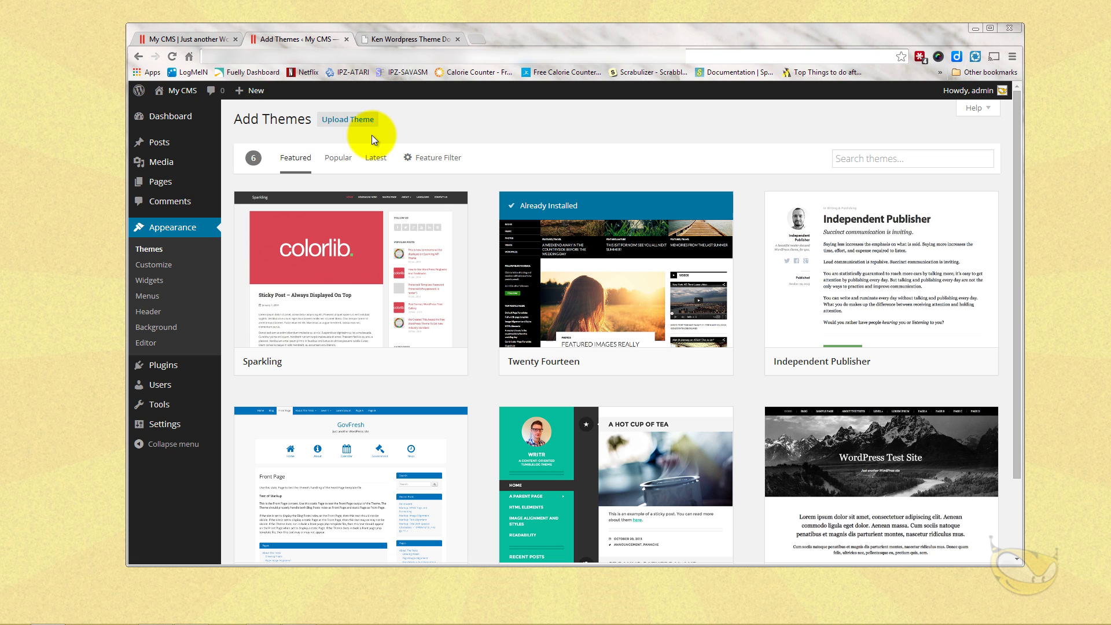
{"action": "left_click", "coordinate": [363, 123]}
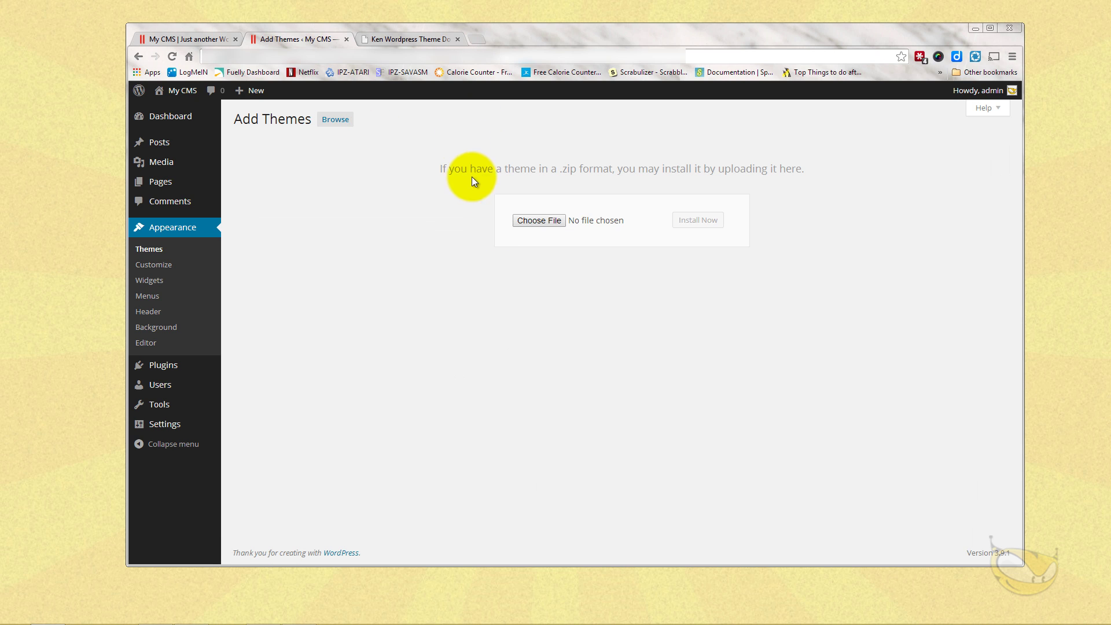
{"action": "left_click", "coordinate": [528, 221]}
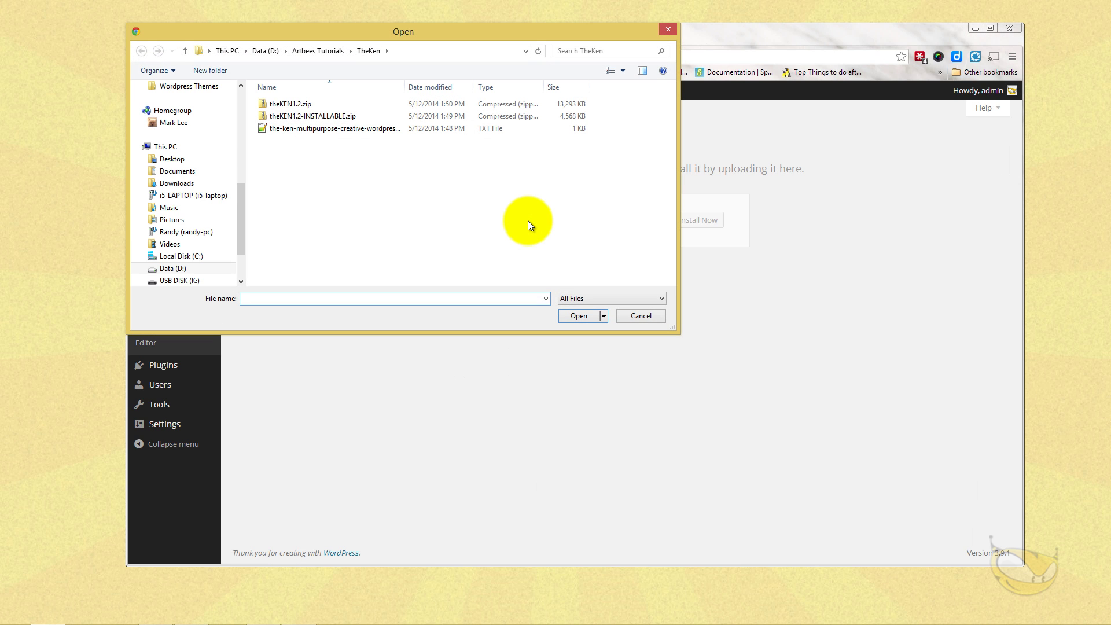
{"action": "left_click", "coordinate": [276, 117]}
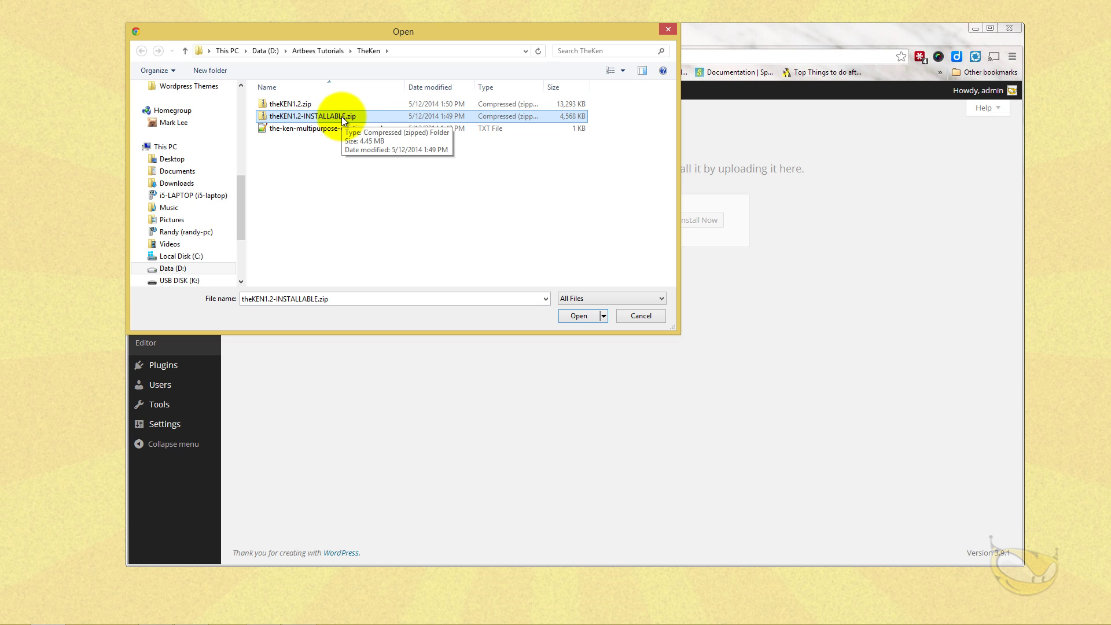
{"action": "left_click", "coordinate": [573, 315]}
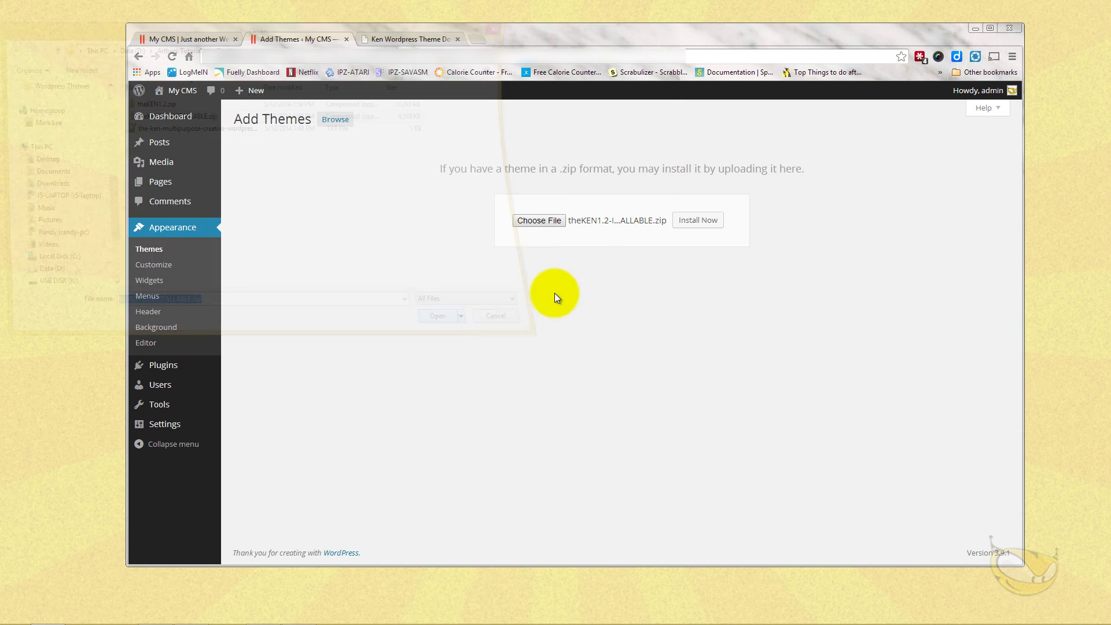
{"action": "left_click", "coordinate": [691, 224]}
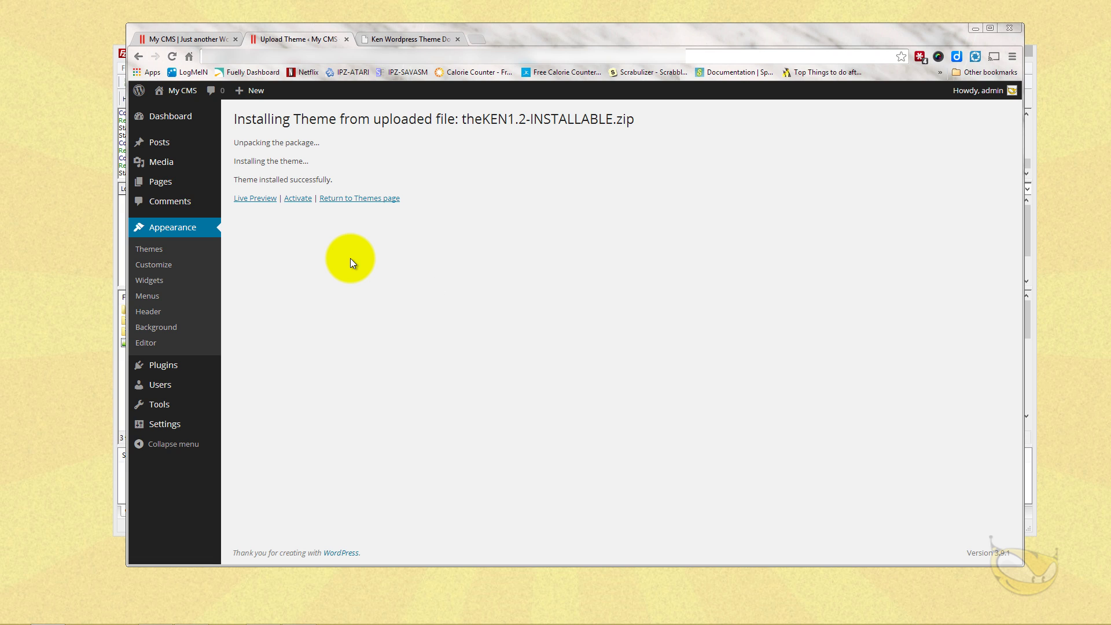
{"action": "left_click", "coordinate": [296, 198]}
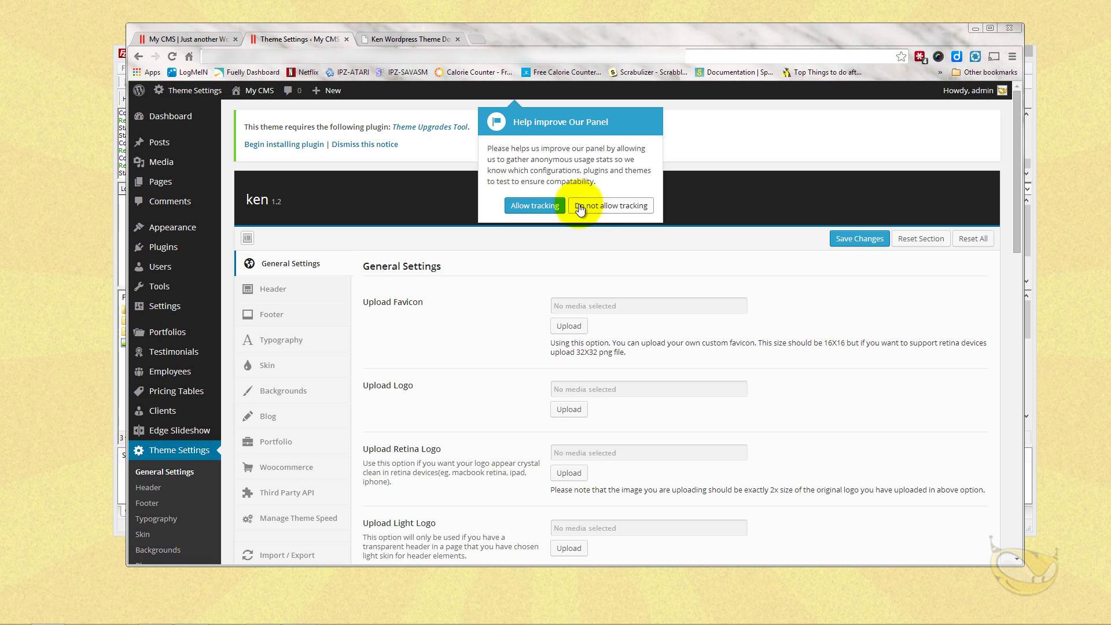
Step: Decline usage tracking, view the reloaded live KEN site, then return to the ken Theme Settings page
{"action": "left_click", "coordinate": [579, 206]}
{"action": "left_click", "coordinate": [192, 40]}
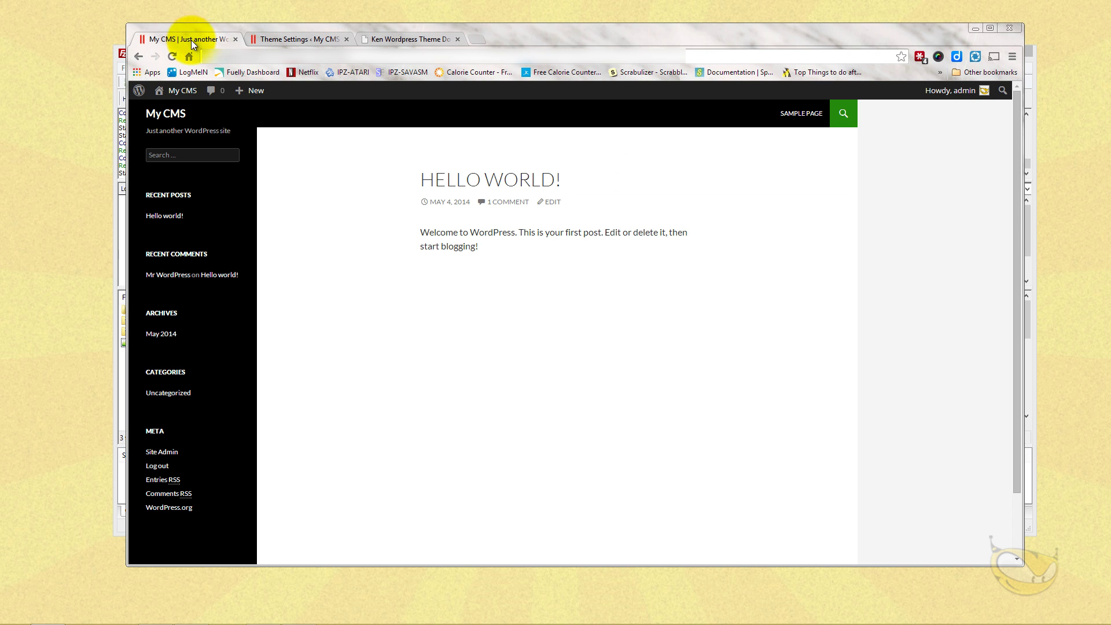
{"action": "left_click", "coordinate": [169, 57]}
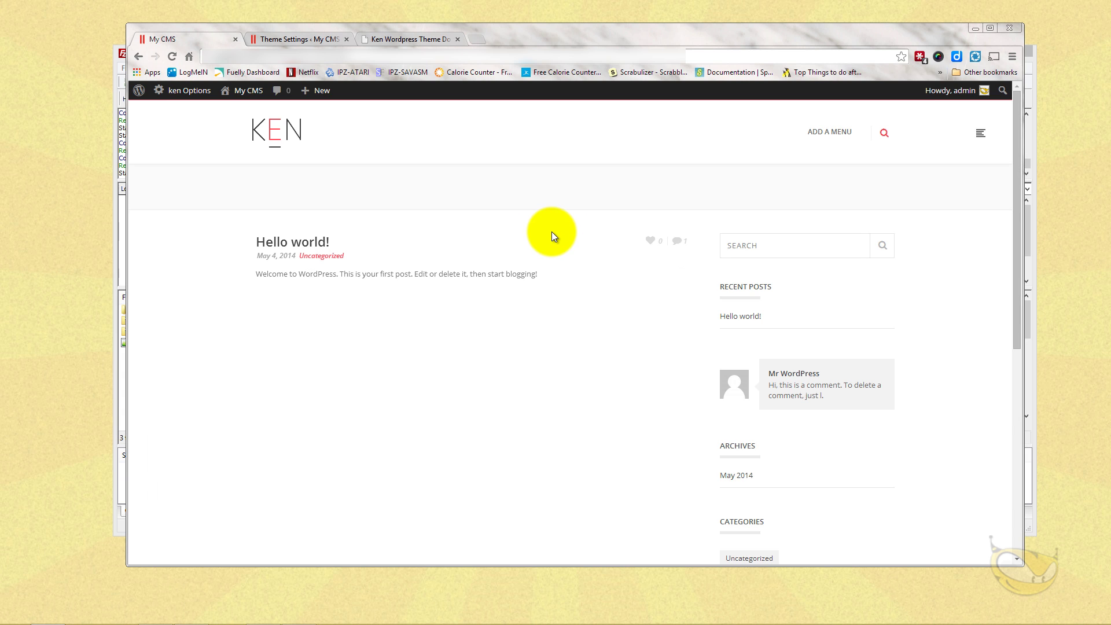
{"action": "scroll", "coordinate": [557, 390], "scroll_direction": "down", "scroll_amount": 5}
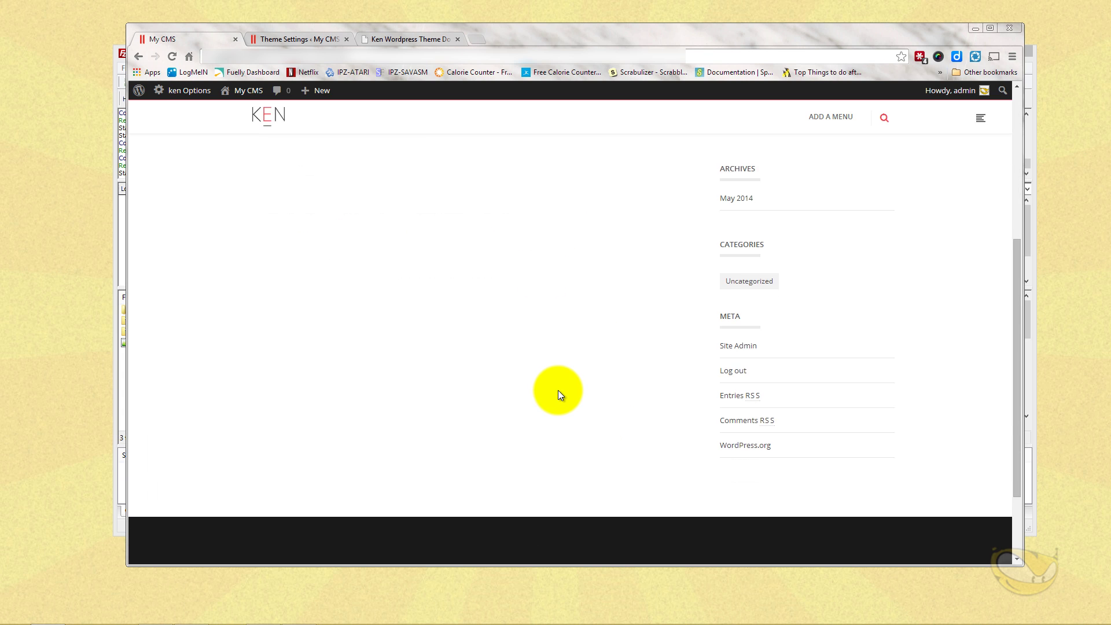
{"action": "scroll", "coordinate": [558, 390], "scroll_direction": "up", "scroll_amount": 5}
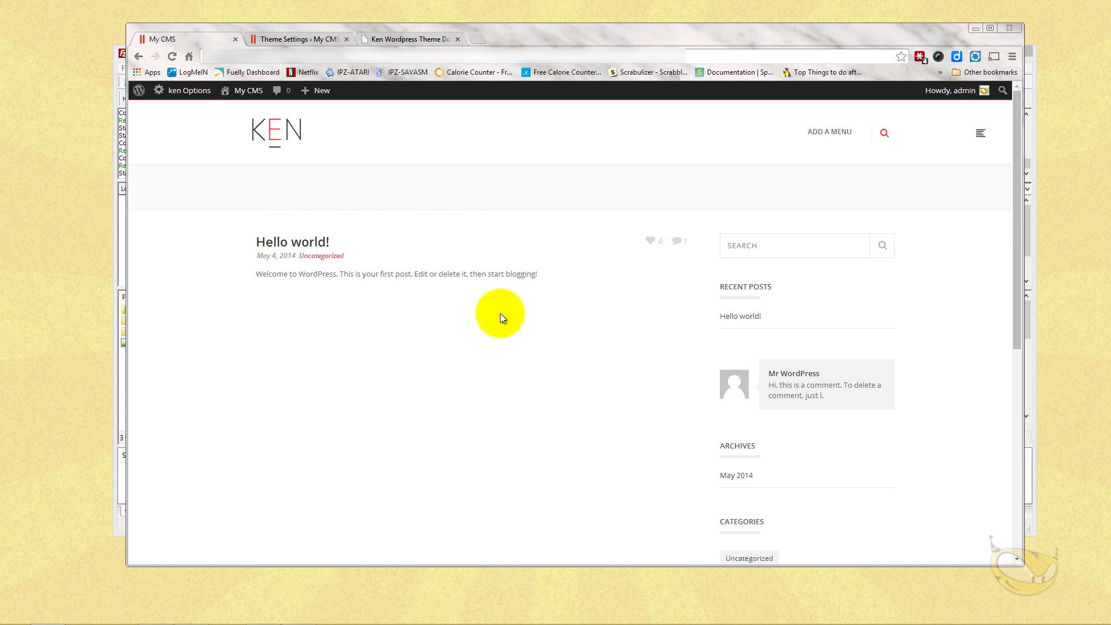
{"action": "left_click", "coordinate": [289, 40]}
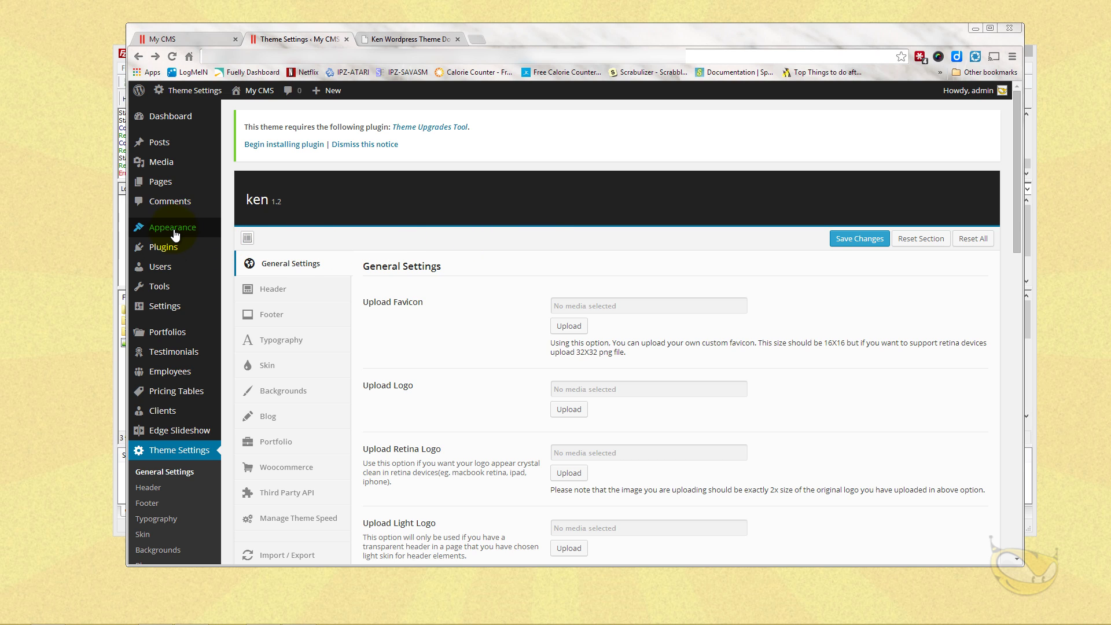
Step: Activate the Twenty Fourteen theme from the Appearance > Themes list
{"action": "mouse_move", "coordinate": [175, 233]}
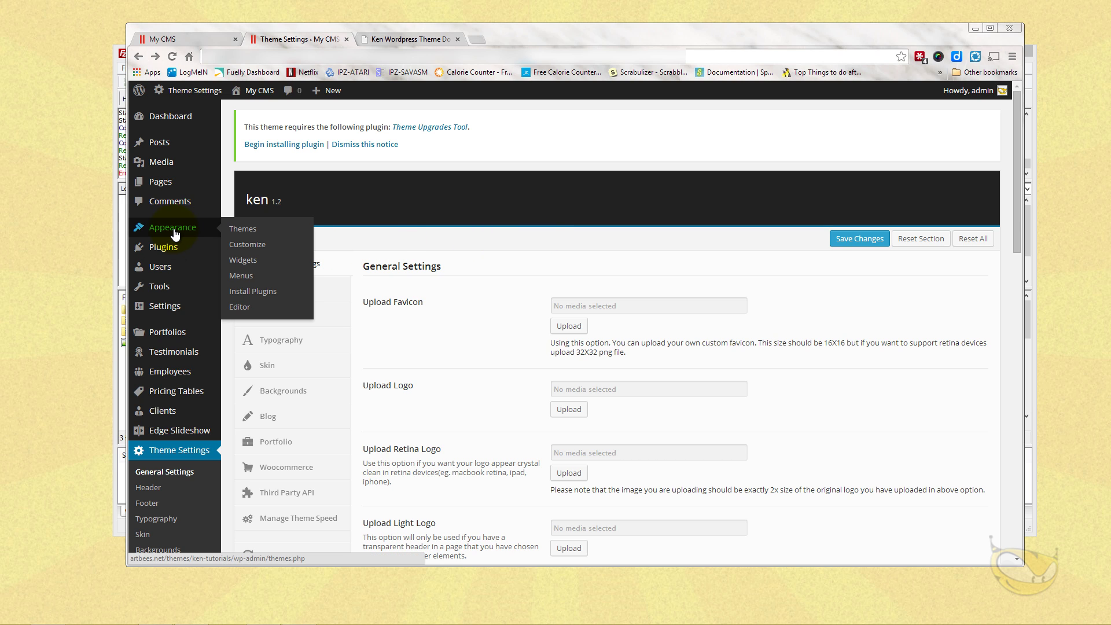
{"action": "left_click", "coordinate": [241, 229]}
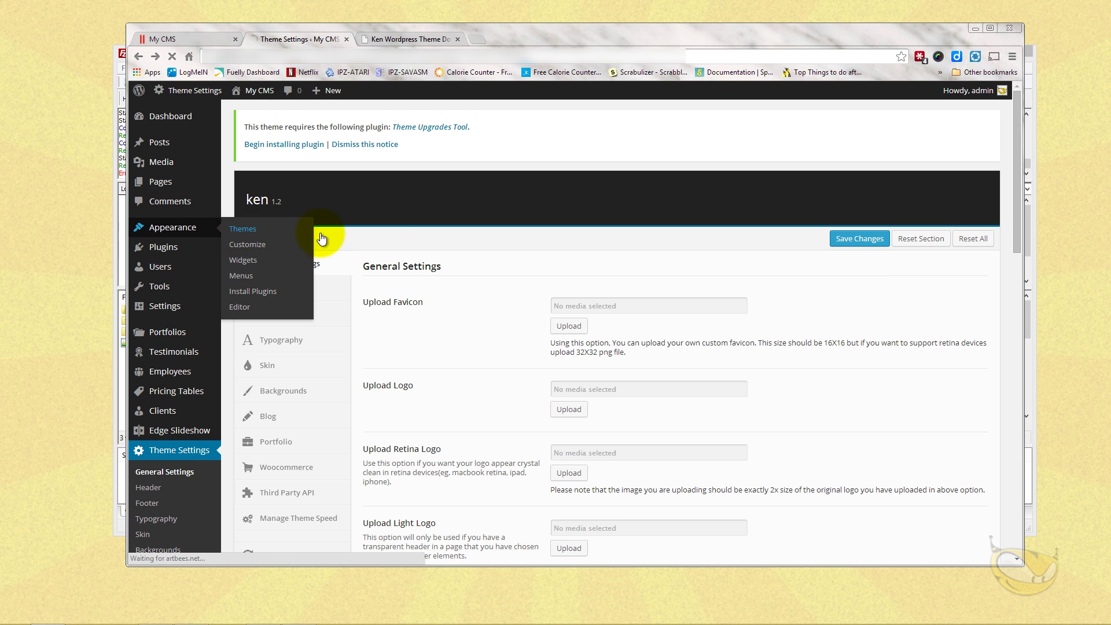
{"action": "scroll", "coordinate": [595, 347], "scroll_direction": "down", "scroll_amount": 2}
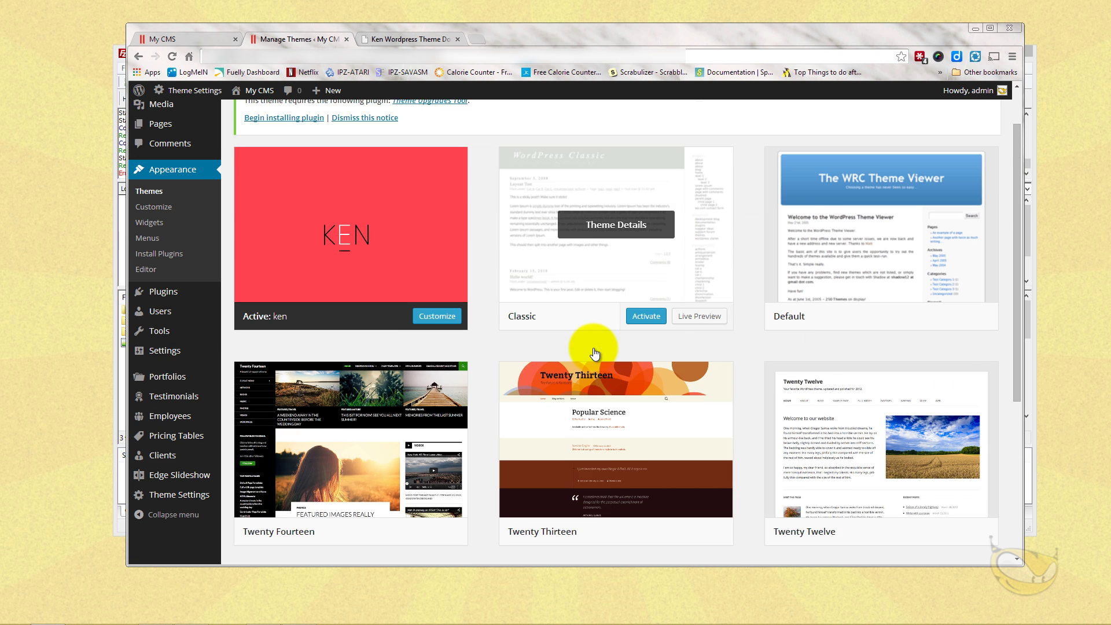
{"action": "scroll", "coordinate": [642, 336], "scroll_direction": "up", "scroll_amount": 1}
{"action": "scroll", "coordinate": [665, 287], "scroll_direction": "down", "scroll_amount": 1}
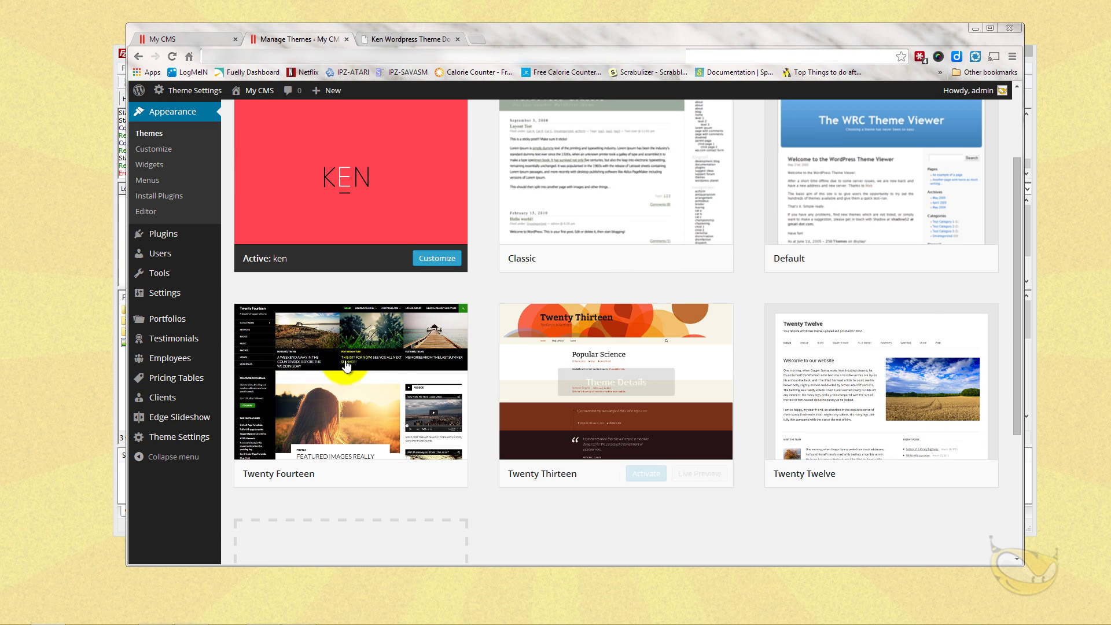
{"action": "left_click", "coordinate": [380, 474]}
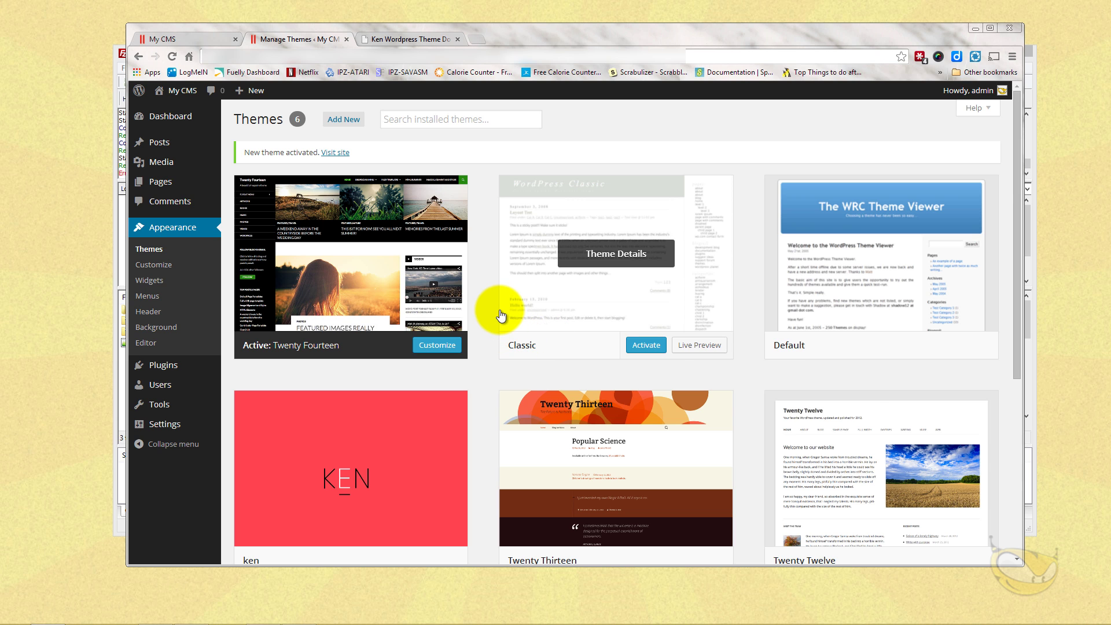
{"action": "scroll", "coordinate": [501, 315], "scroll_direction": "down", "scroll_amount": 3}
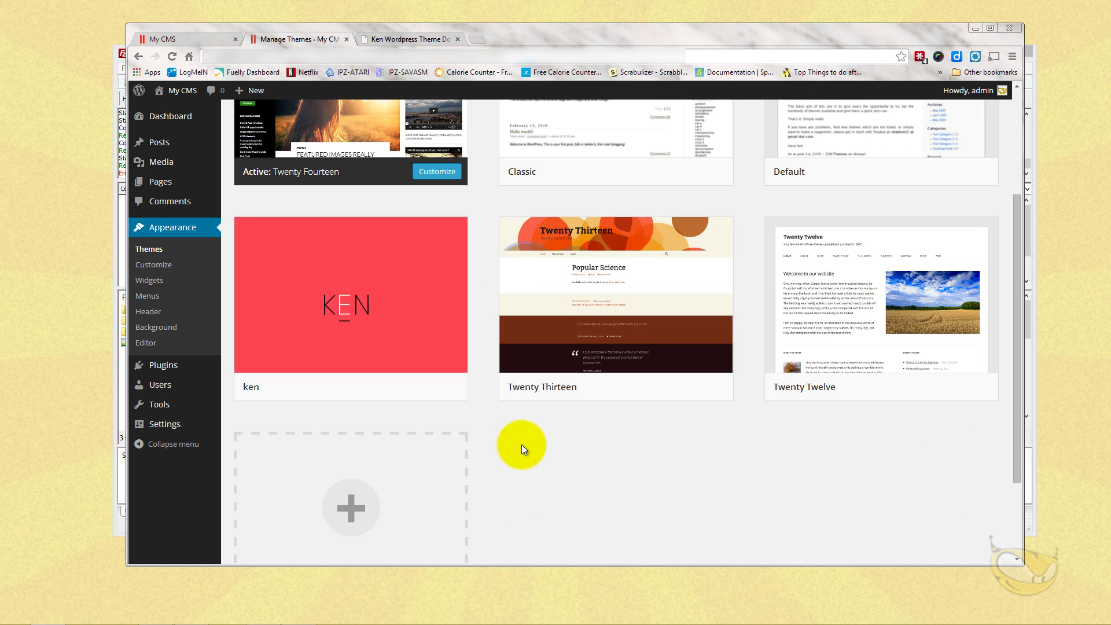
Step: Delete the ken theme from its Theme Details panel, confirming with OK, then bring FileZilla forward
{"action": "mouse_move", "coordinate": [394, 309]}
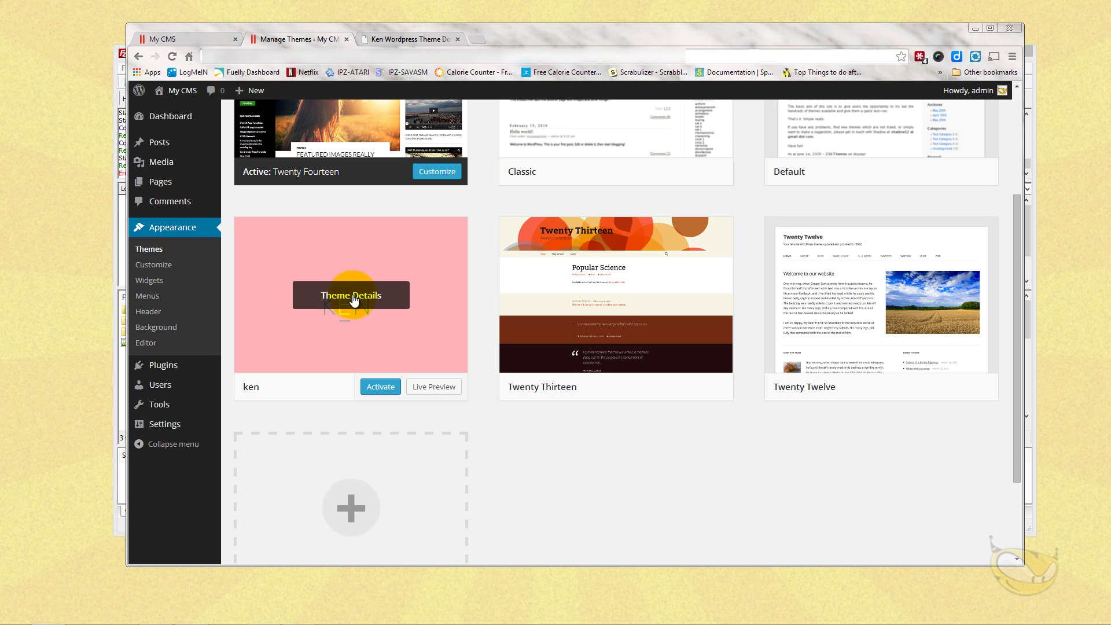
{"action": "left_click", "coordinate": [354, 299]}
{"action": "left_click", "coordinate": [451, 311]}
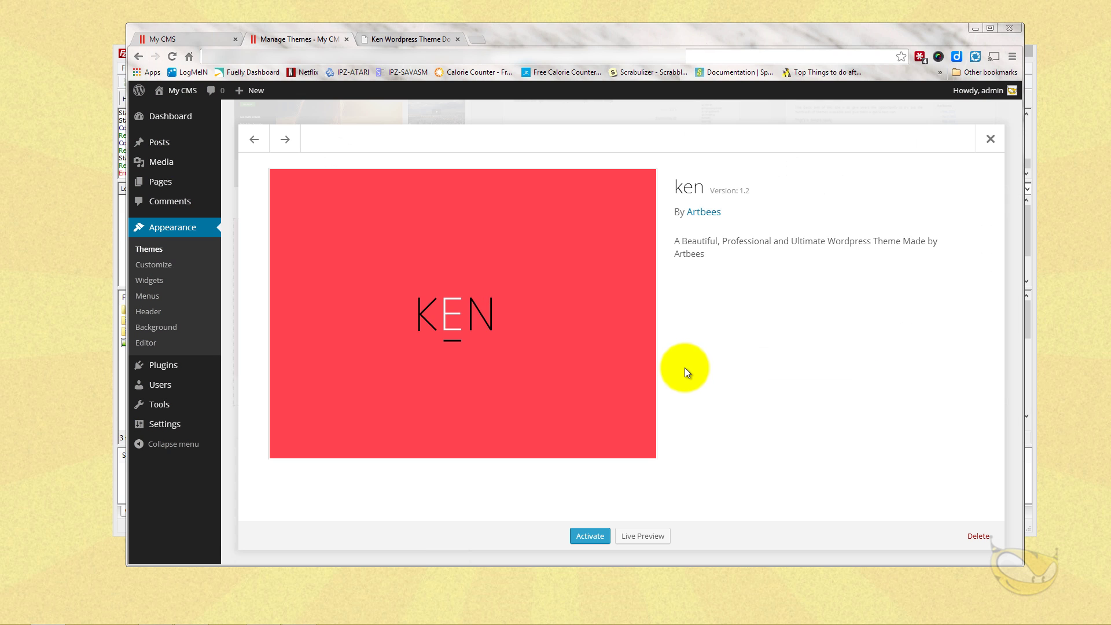
{"action": "left_click", "coordinate": [977, 536]}
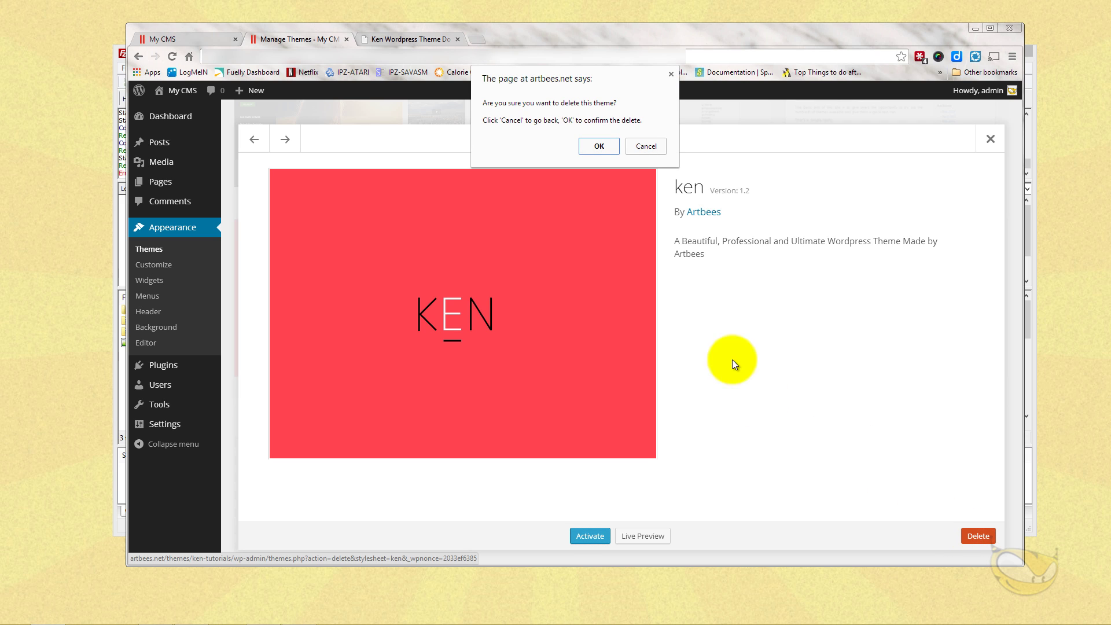
{"action": "left_click", "coordinate": [600, 145]}
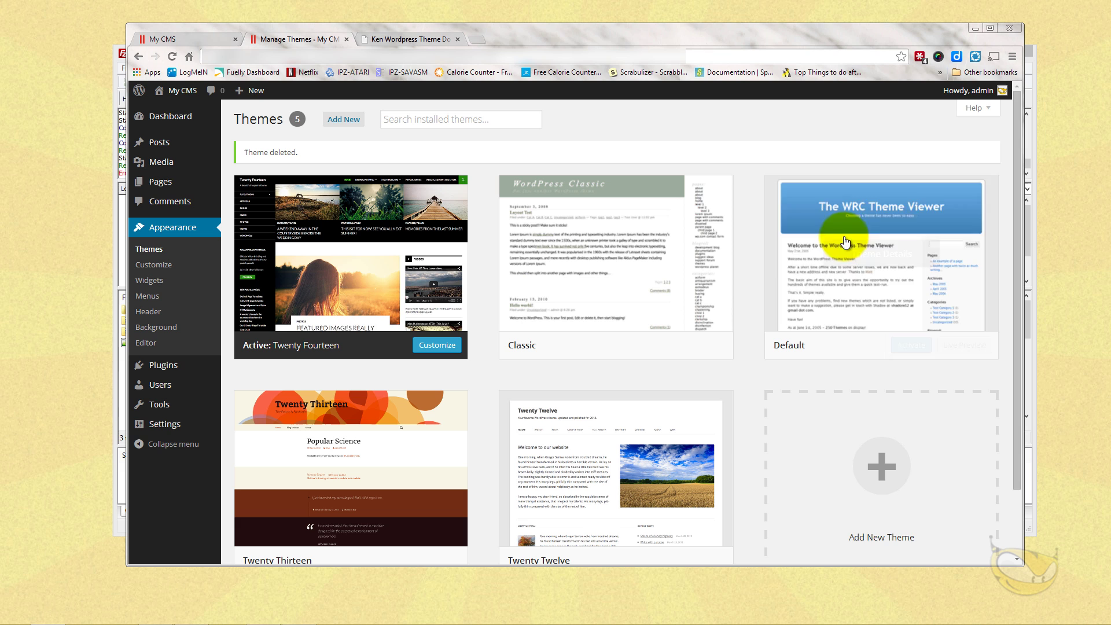
{"action": "left_click", "coordinate": [1032, 120]}
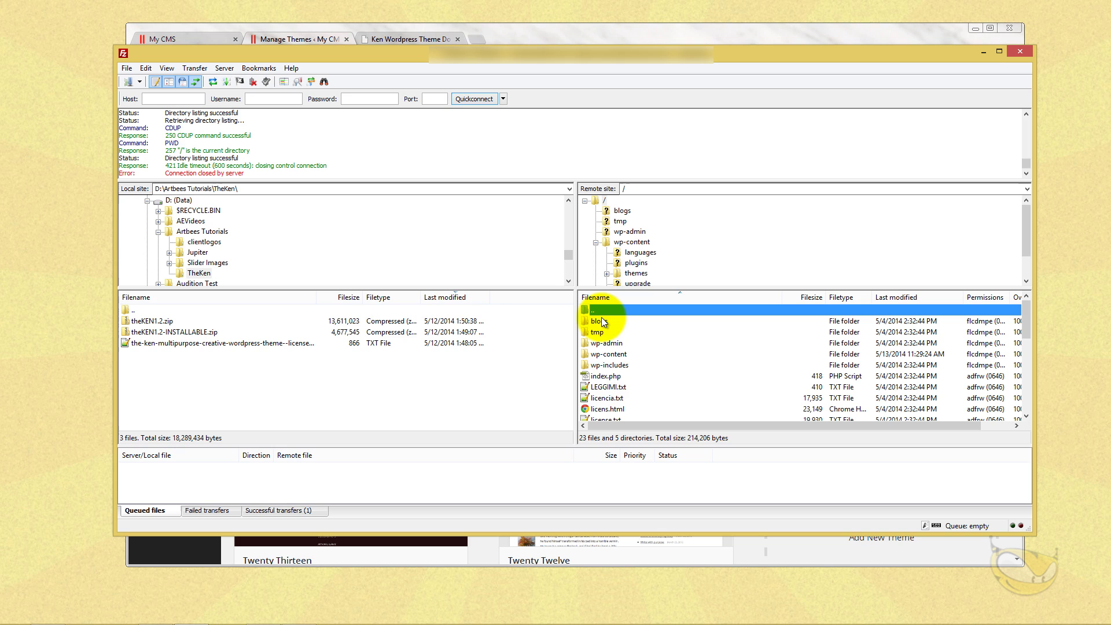
Step: Navigate the remote pane into wp-content/themes and select the local theKEN1.2.zip
{"action": "double_click", "coordinate": [611, 354]}
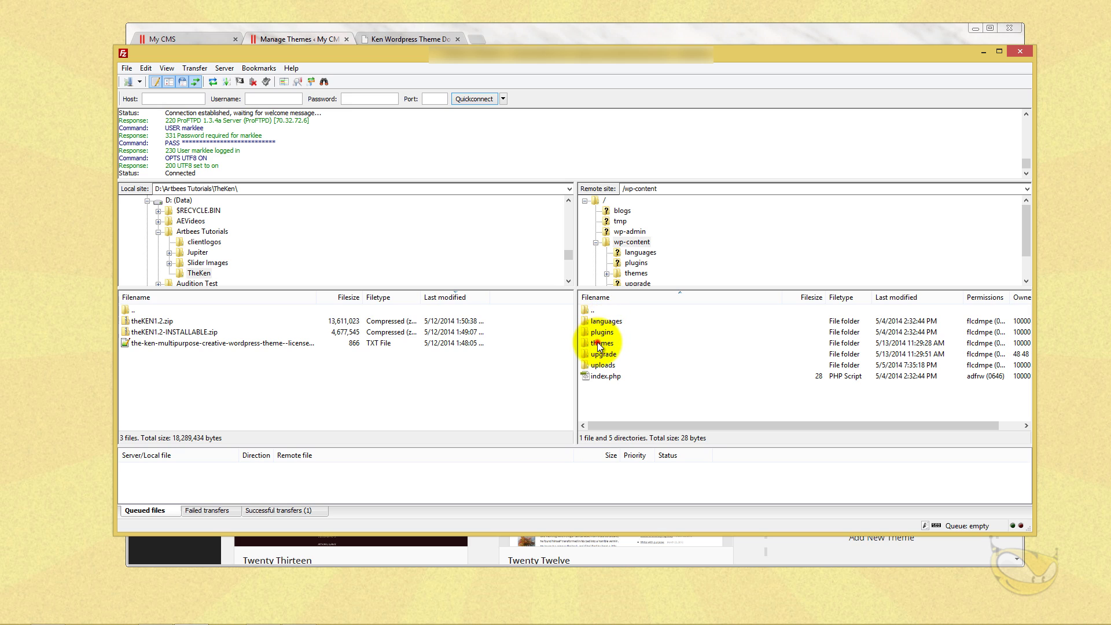
{"action": "double_click", "coordinate": [597, 343]}
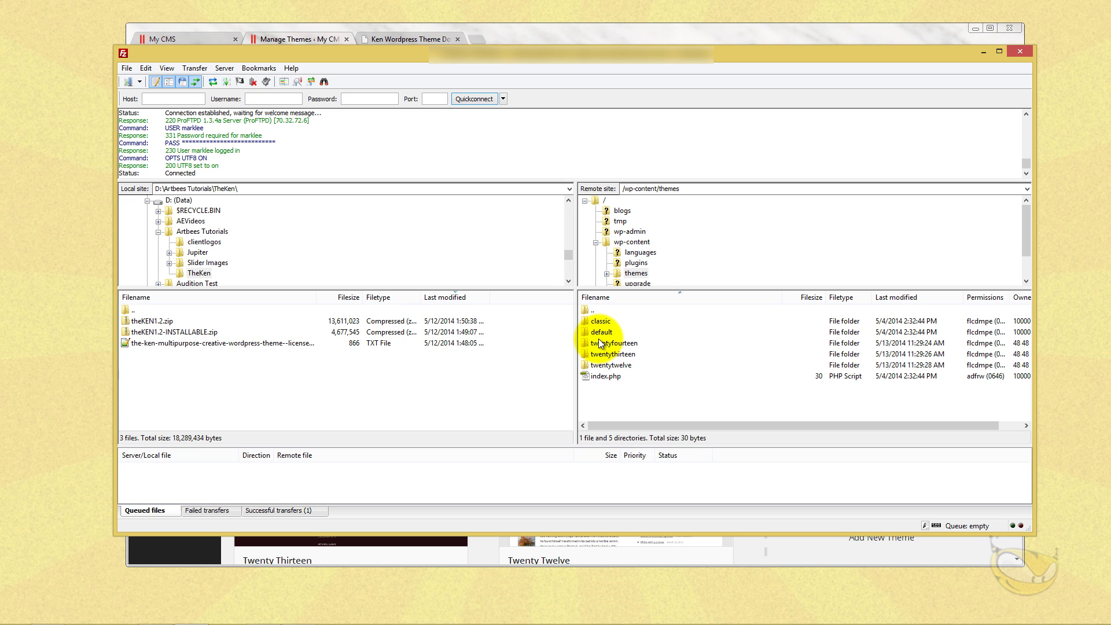
{"action": "left_click", "coordinate": [148, 322]}
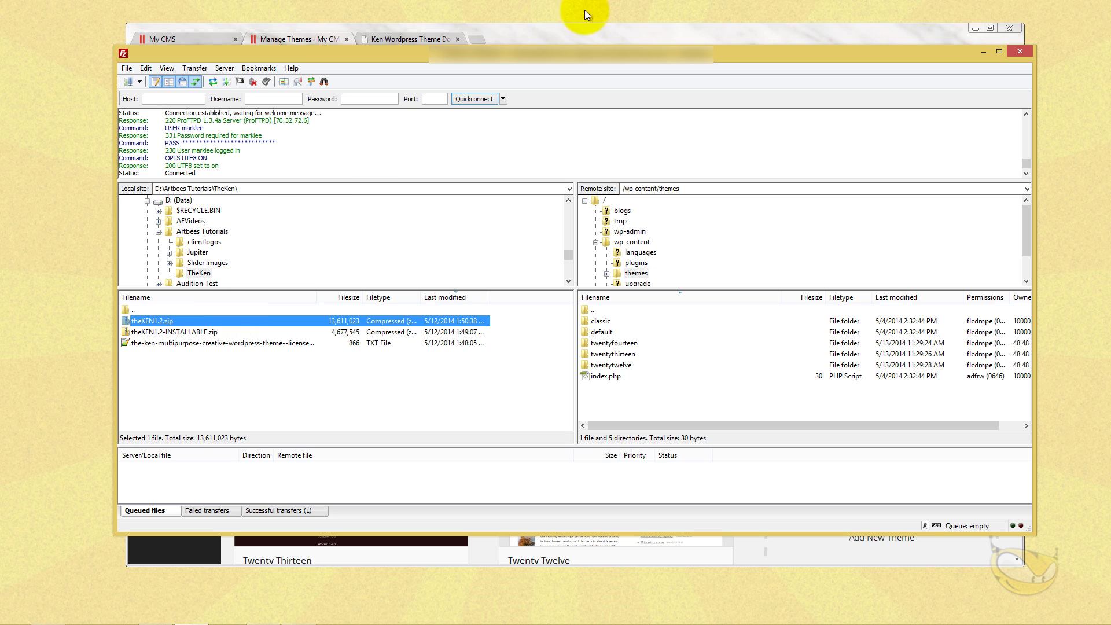
{"action": "mouse_move", "coordinate": [165, 615]}
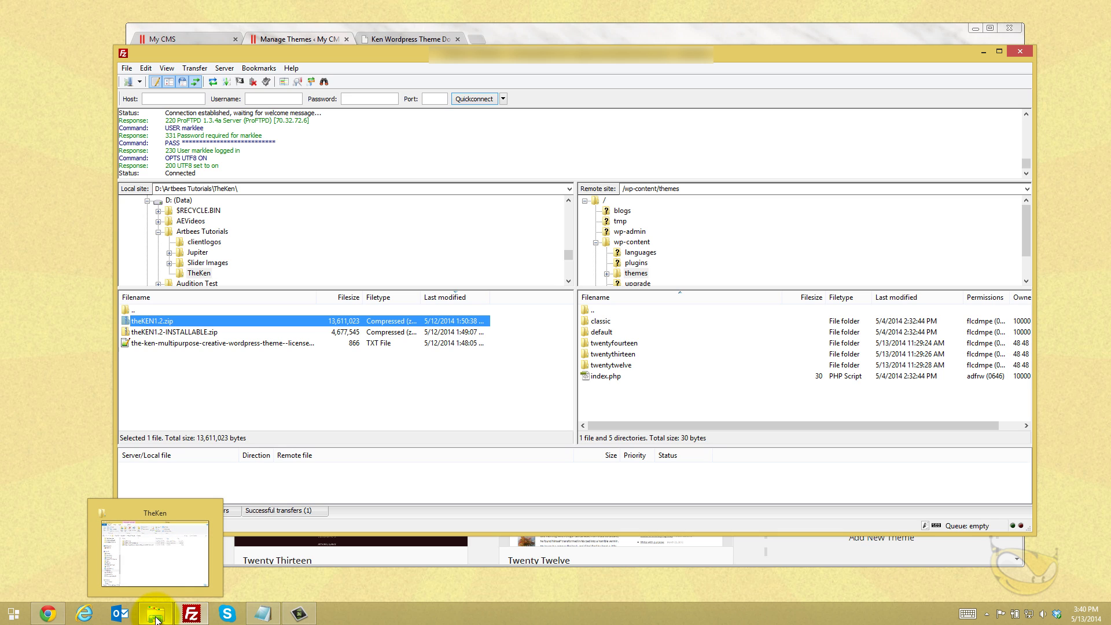
Step: Extract theKEN1.2.zip with 7-Zip into a theKEN1.2 folder and open its main folder
{"action": "left_click", "coordinate": [155, 620]}
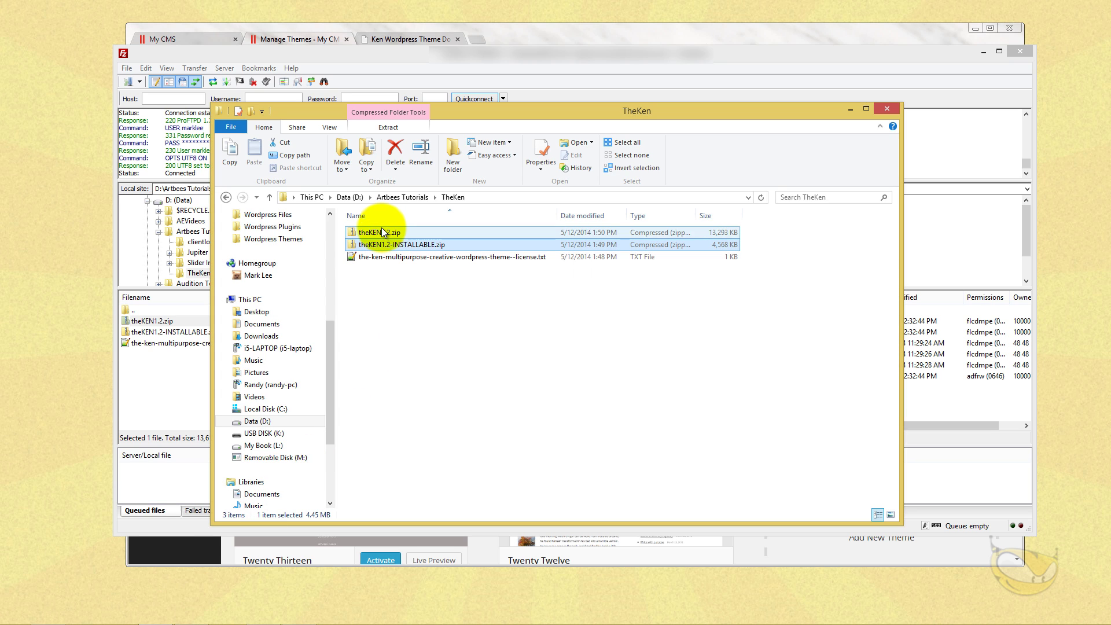
{"action": "left_click", "coordinate": [380, 233]}
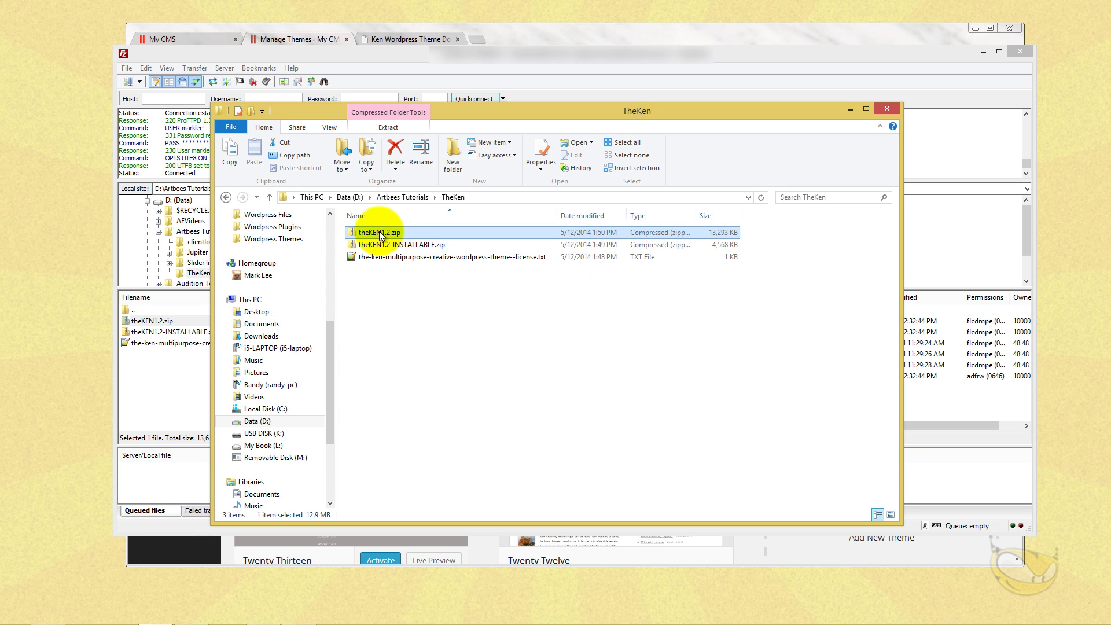
{"action": "right_click", "coordinate": [373, 234]}
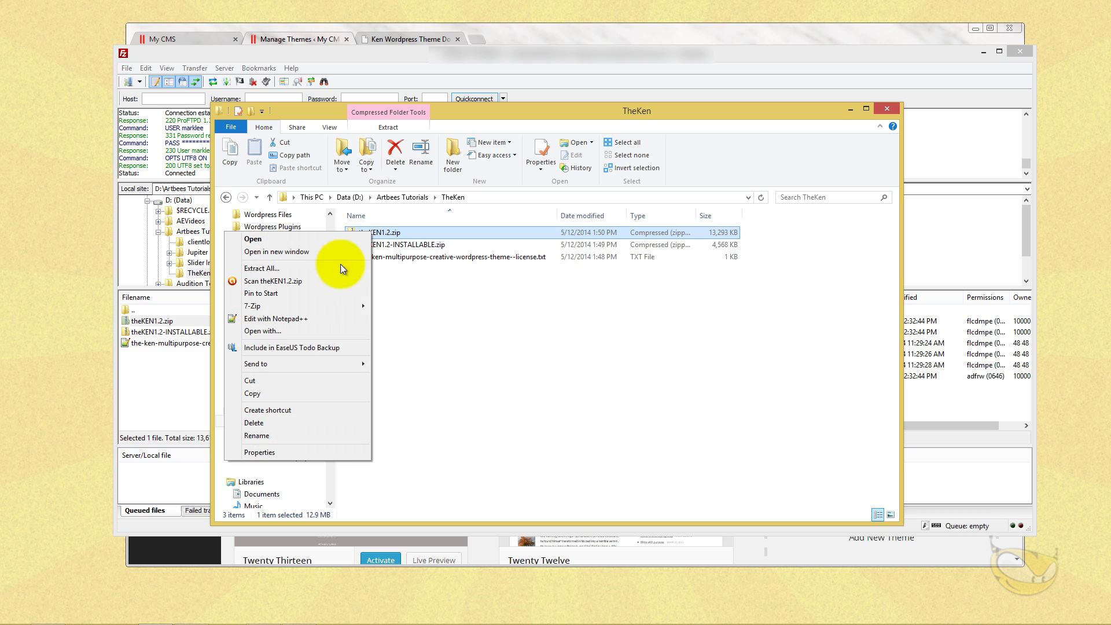
{"action": "mouse_move", "coordinate": [325, 304]}
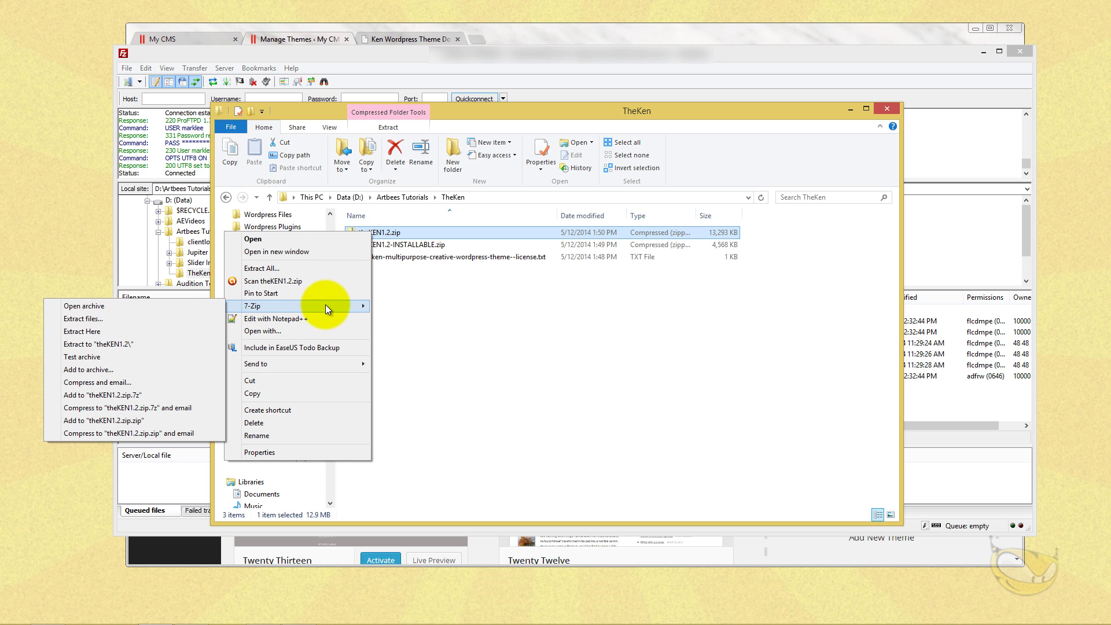
{"action": "left_click", "coordinate": [152, 345]}
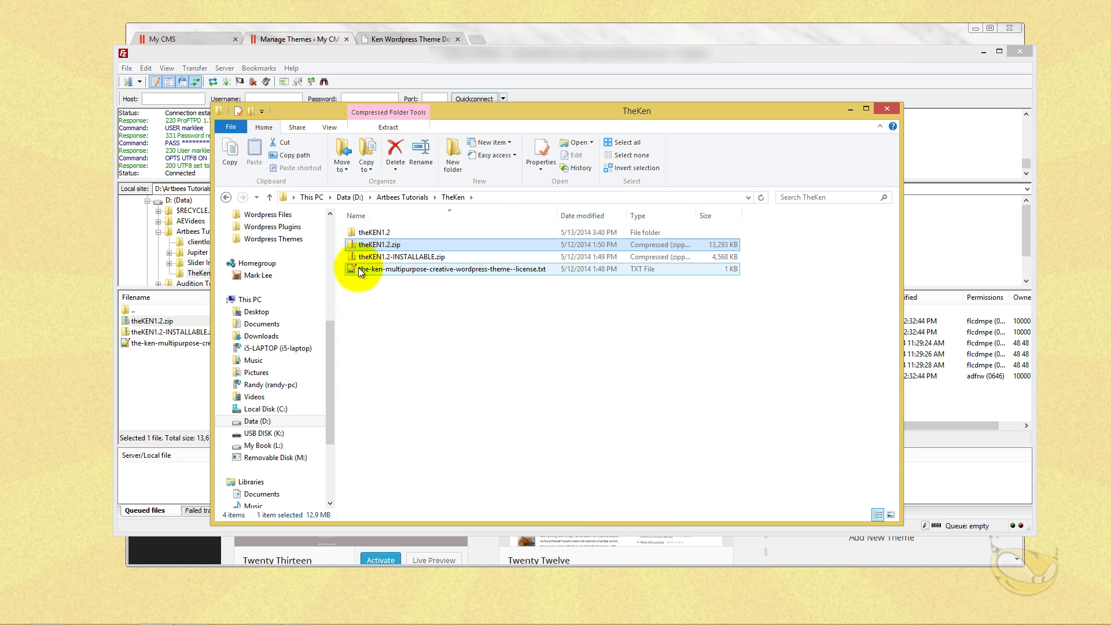
{"action": "double_click", "coordinate": [373, 234]}
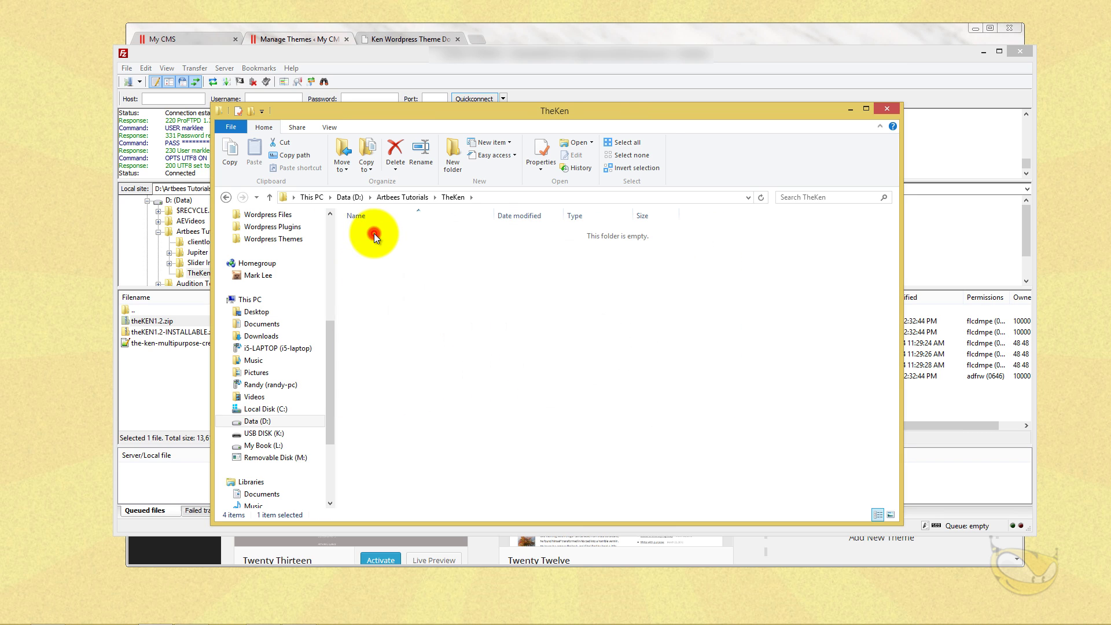
{"action": "double_click", "coordinate": [367, 246]}
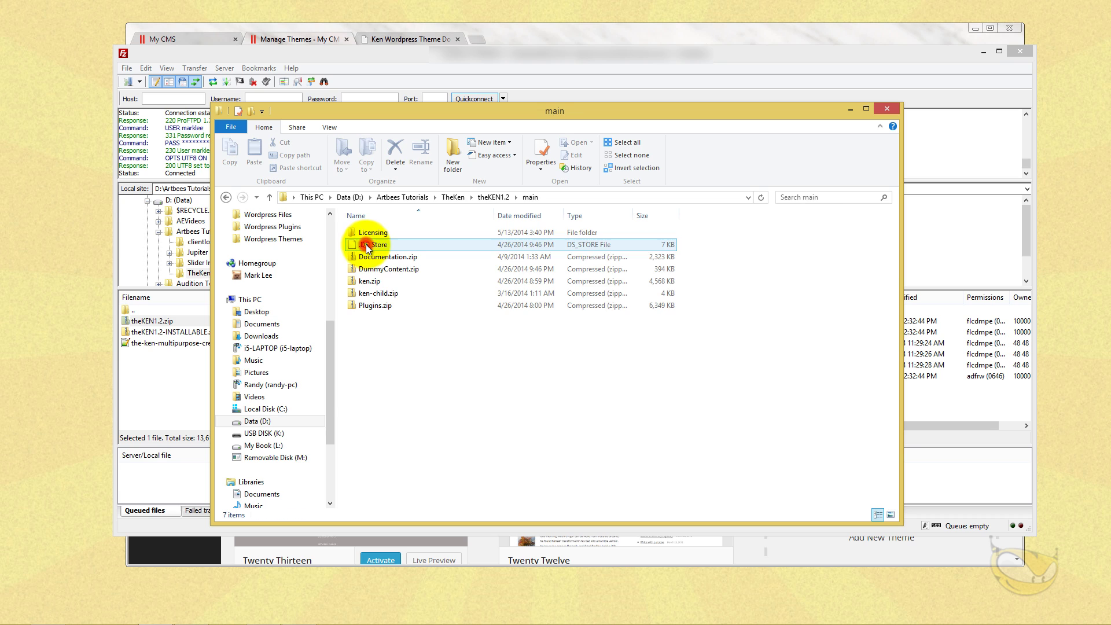
Step: Extract Documentation.zip and DummyContent.zip into their own folders with 7-Zip
{"action": "right_click", "coordinate": [393, 255]}
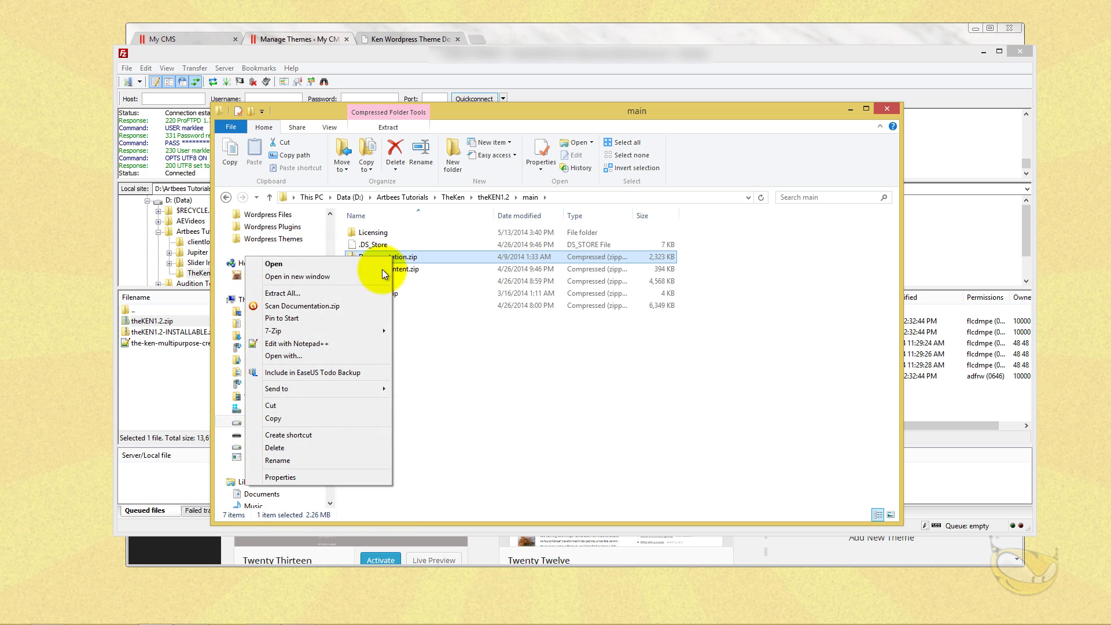
{"action": "mouse_move", "coordinate": [332, 335]}
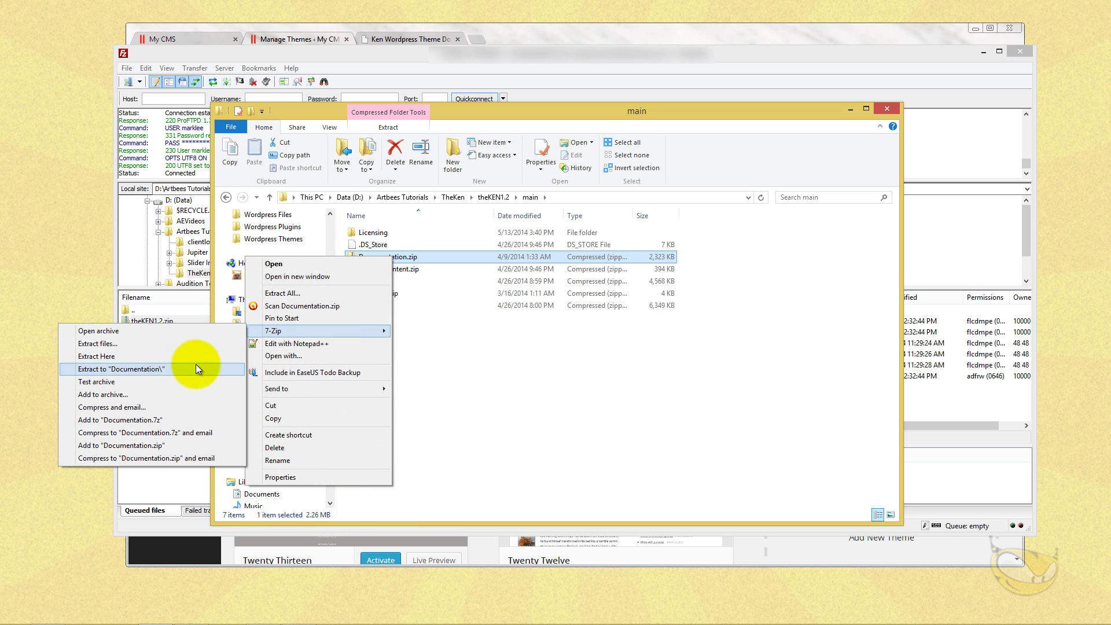
{"action": "left_click", "coordinate": [195, 365]}
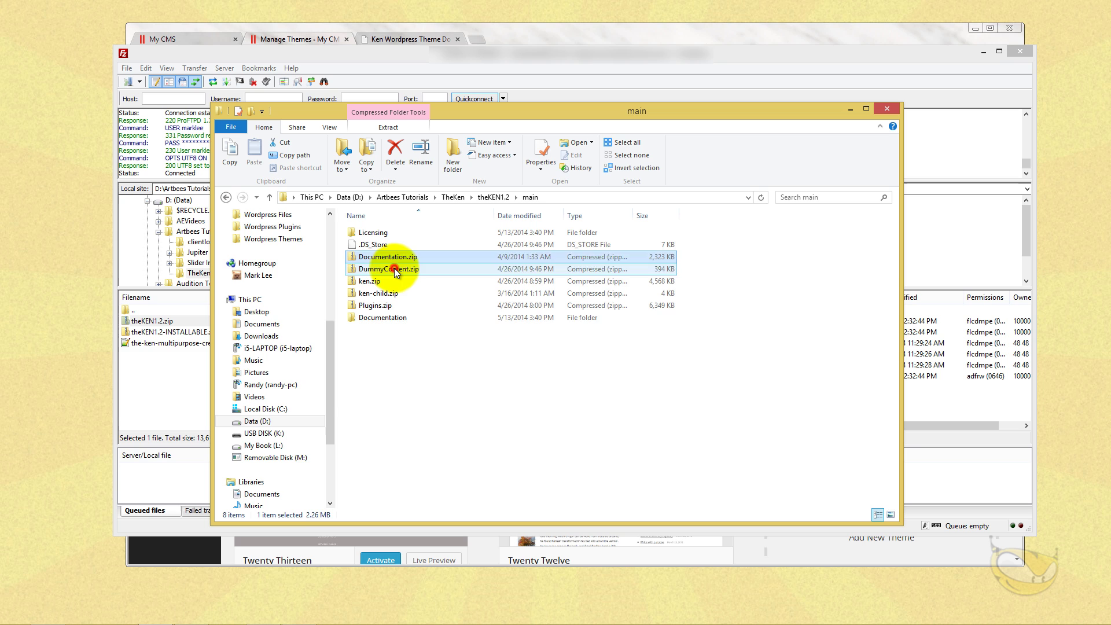
{"action": "right_click", "coordinate": [400, 266]}
{"action": "left_click", "coordinate": [408, 283]}
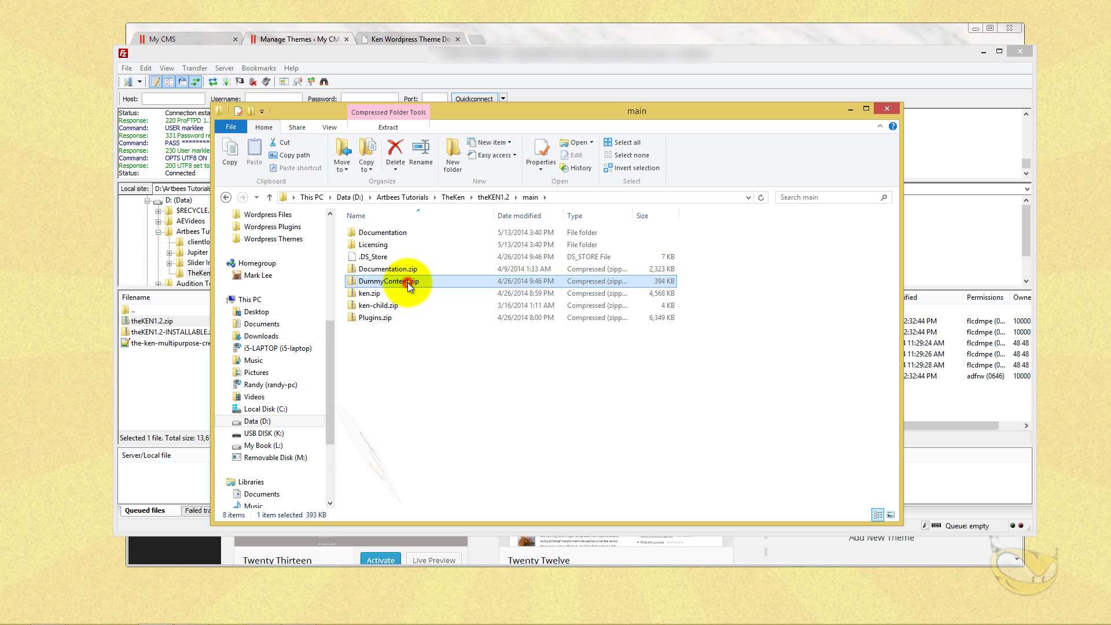
{"action": "right_click", "coordinate": [407, 283]}
{"action": "mouse_move", "coordinate": [342, 355]}
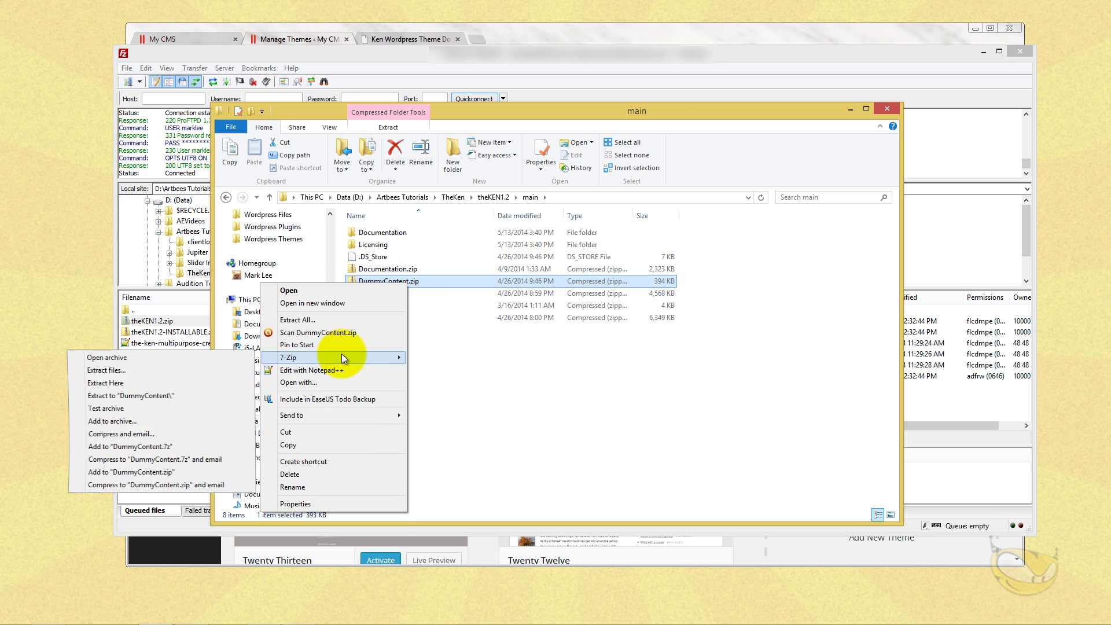
{"action": "left_click", "coordinate": [191, 395]}
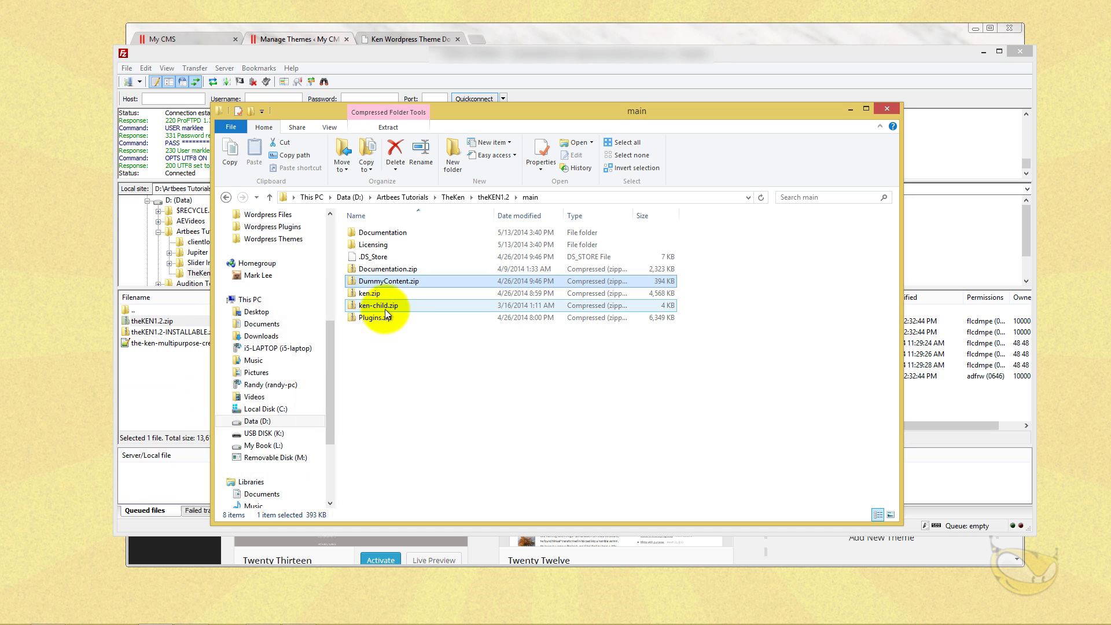
Step: Extract ken.zip and ken-child.zip into their own ken and ken-child folders
{"action": "left_click", "coordinate": [373, 307]}
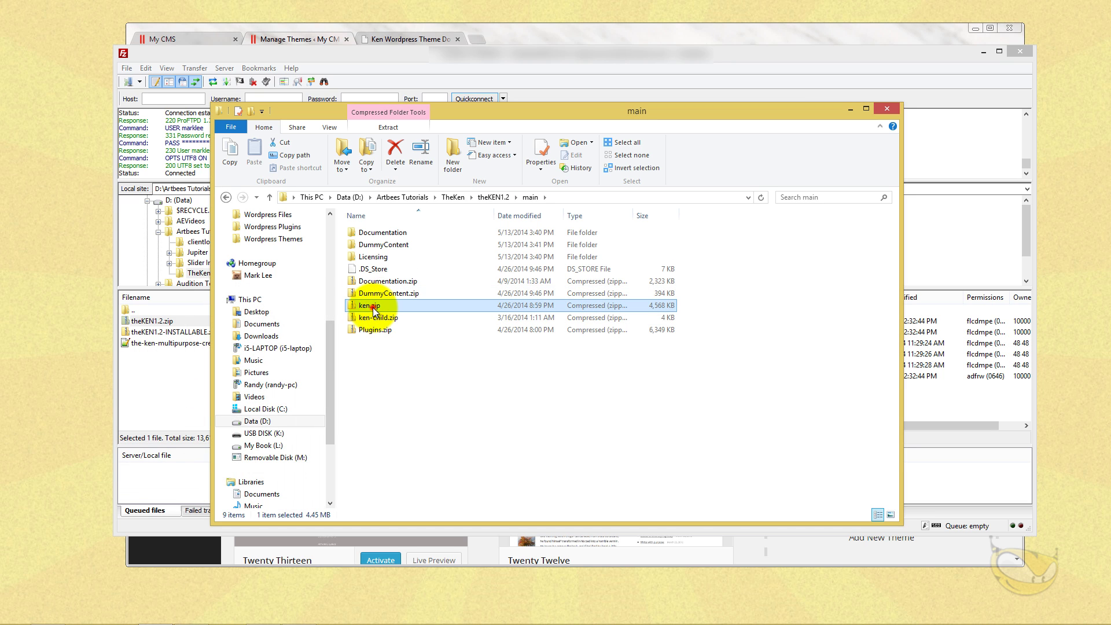
{"action": "right_click", "coordinate": [374, 310]}
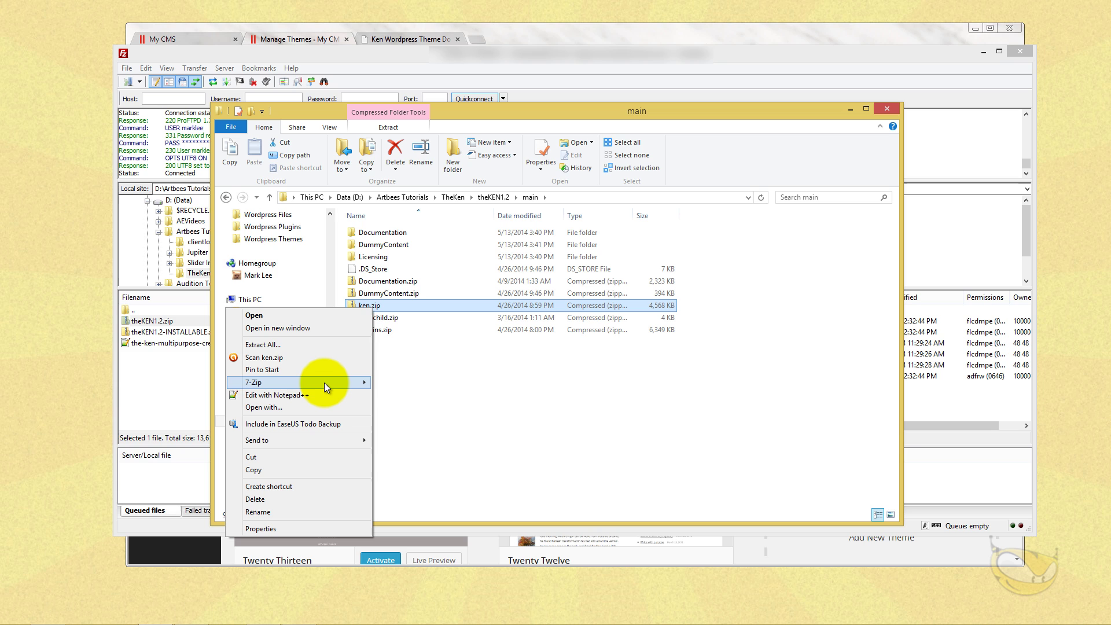
{"action": "mouse_move", "coordinate": [327, 388]}
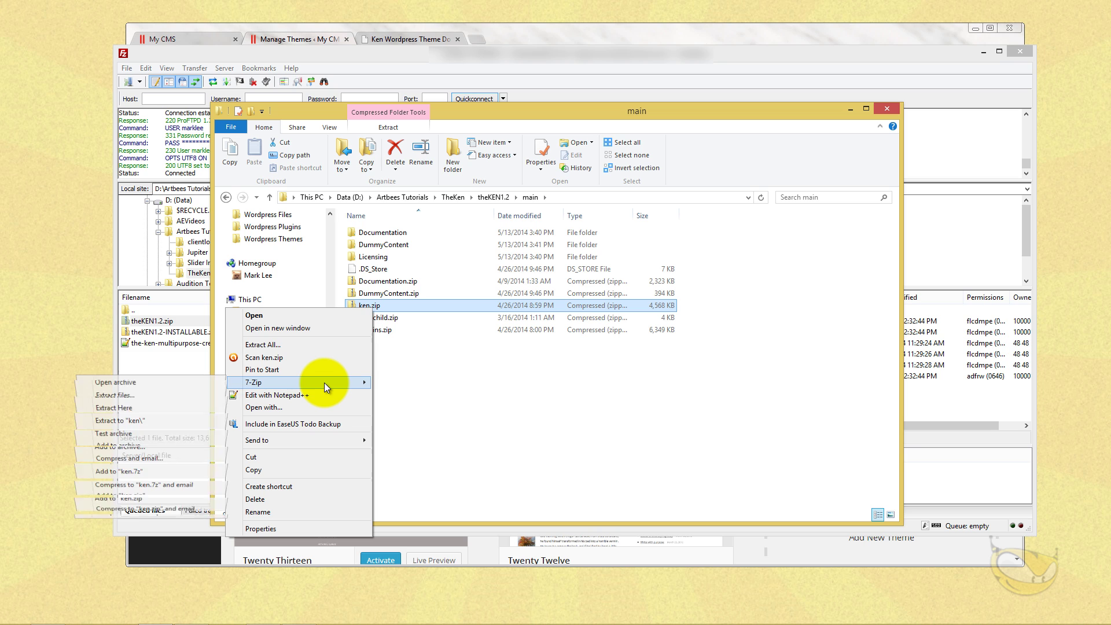
{"action": "left_click", "coordinate": [141, 421]}
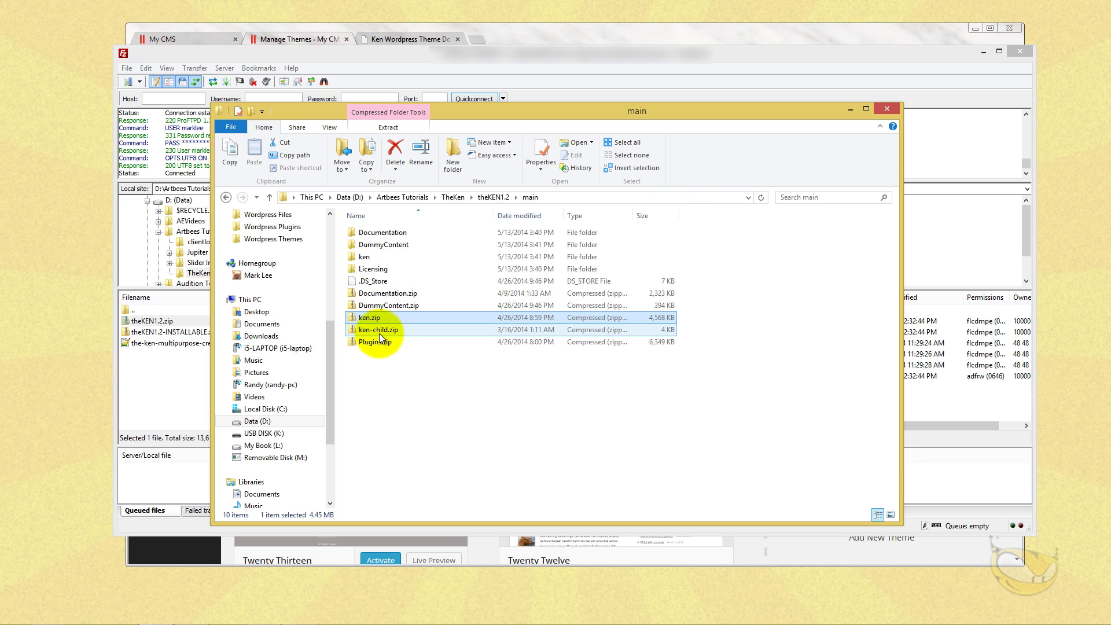
{"action": "left_click", "coordinate": [379, 331]}
{"action": "right_click", "coordinate": [383, 332]}
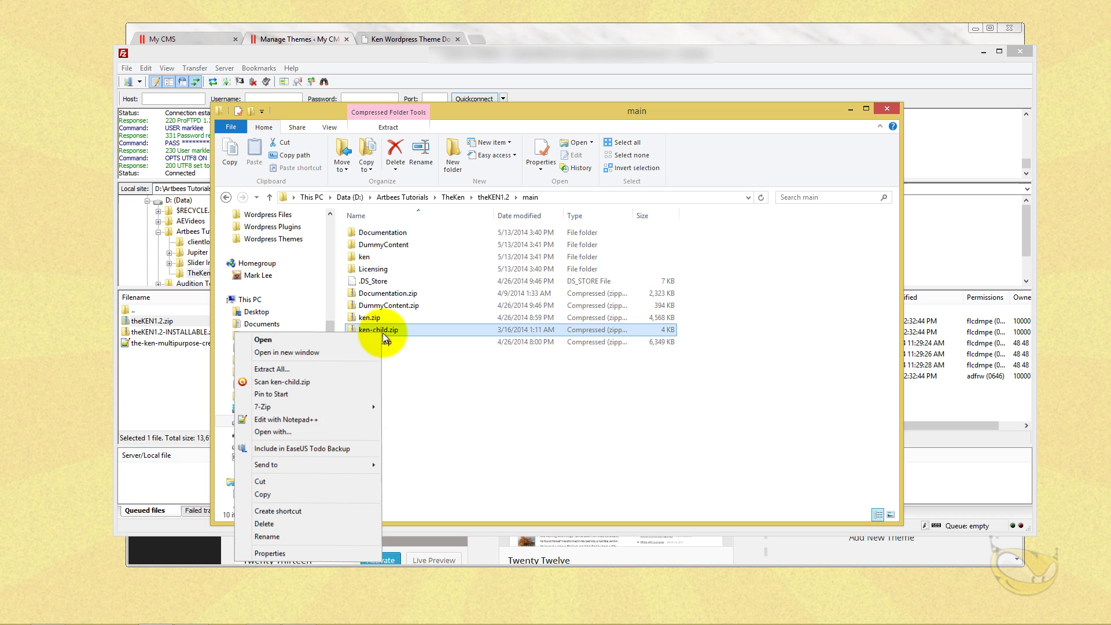
{"action": "mouse_move", "coordinate": [316, 412]}
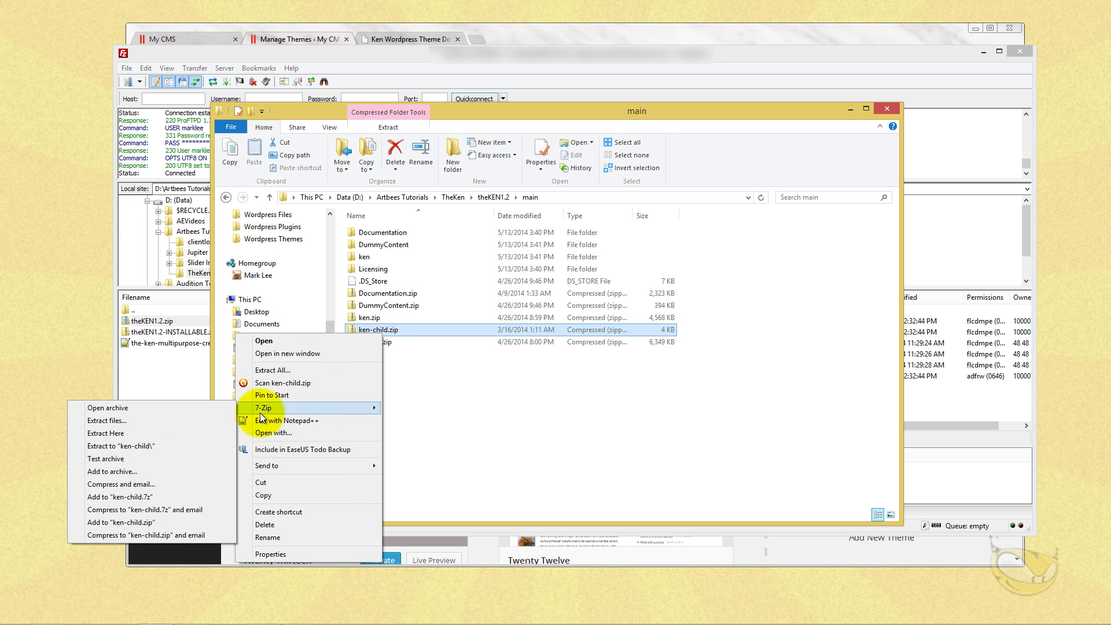
{"action": "left_click", "coordinate": [200, 442]}
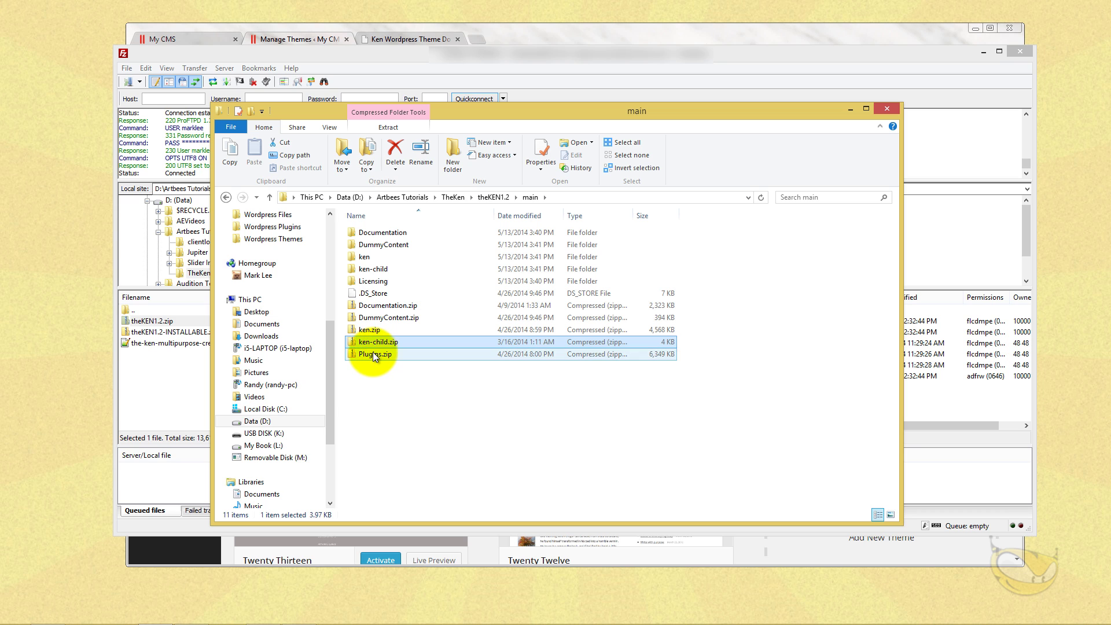
Step: Extract Plugins.zip into a Plugins folder, then open the inner Documentation folder
{"action": "right_click", "coordinate": [372, 353]}
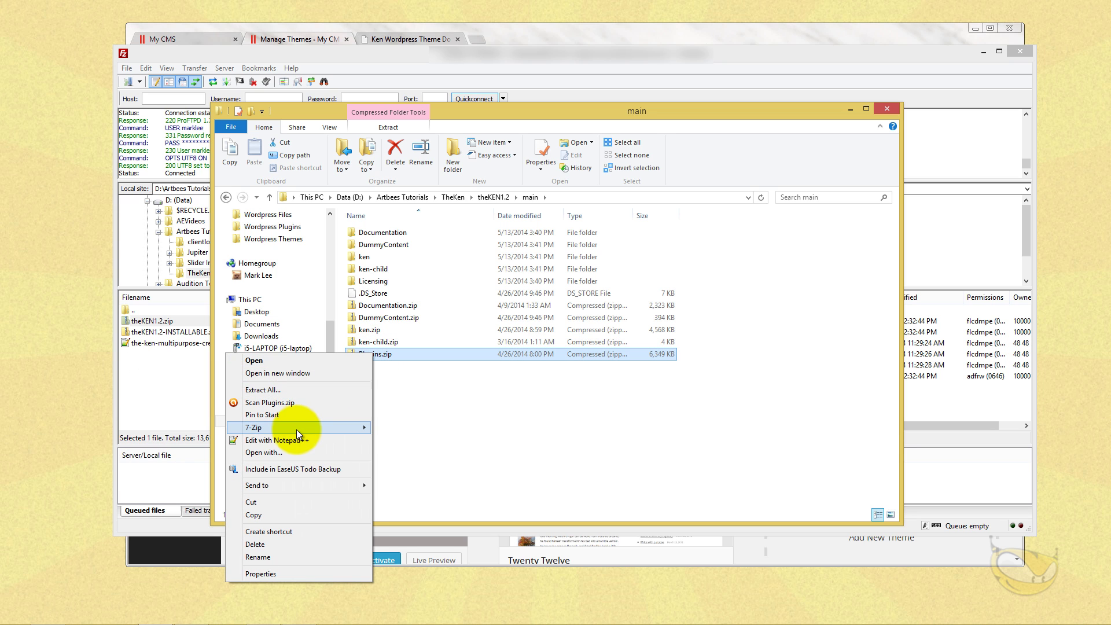
{"action": "mouse_move", "coordinate": [296, 428]}
{"action": "left_click", "coordinate": [135, 464]}
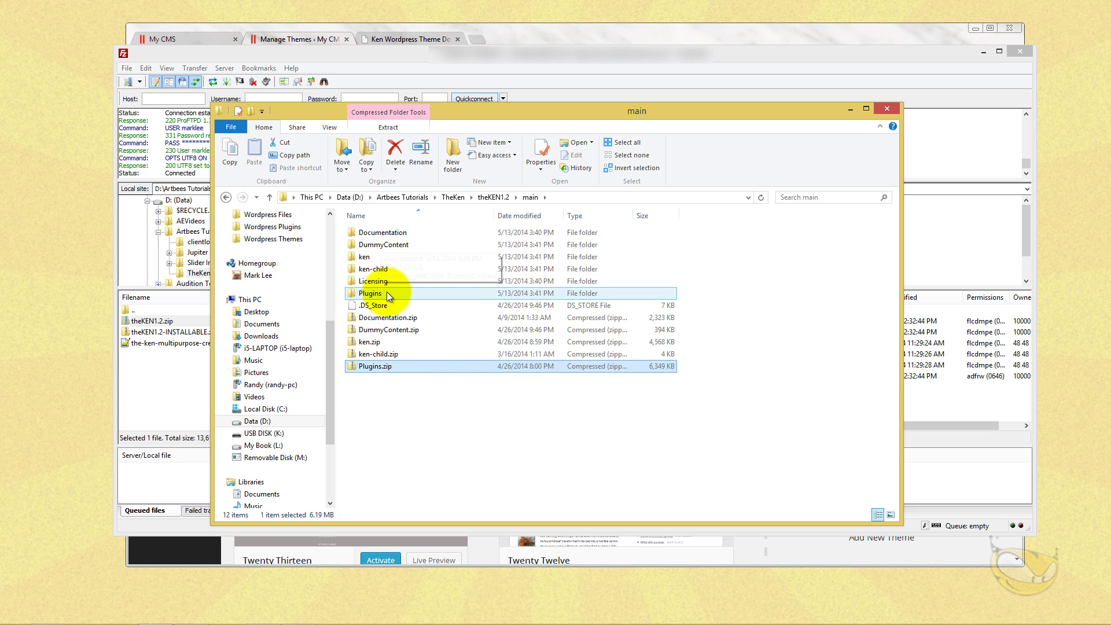
{"action": "double_click", "coordinate": [381, 232]}
{"action": "double_click", "coordinate": [375, 245]}
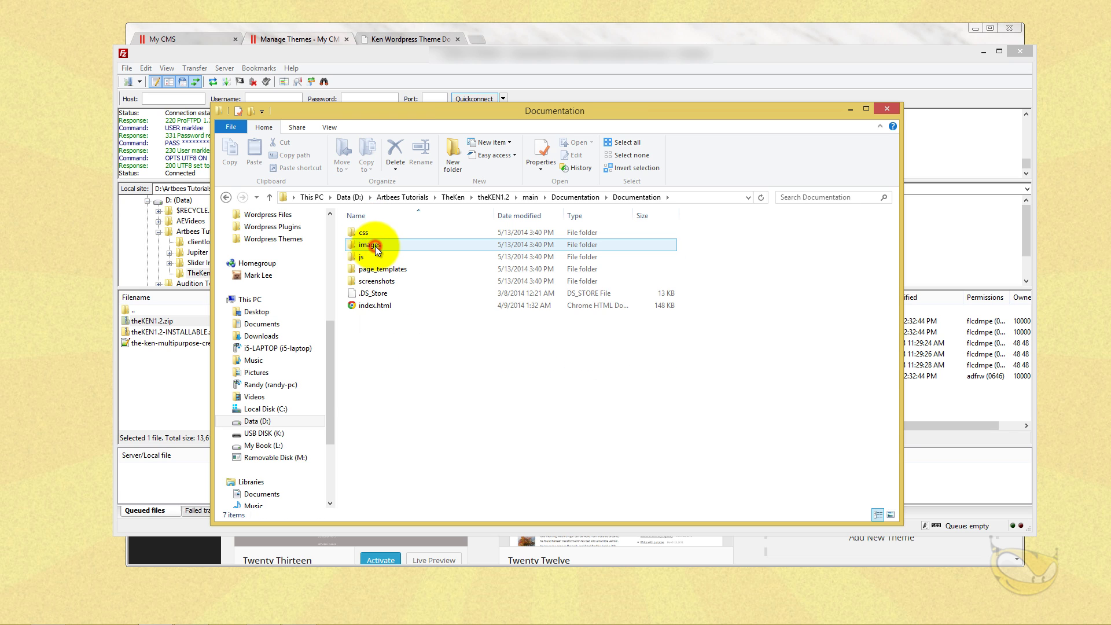
Step: Browse the index.html documentation page, then close the extra documentation tab
{"action": "left_click", "coordinate": [370, 307]}
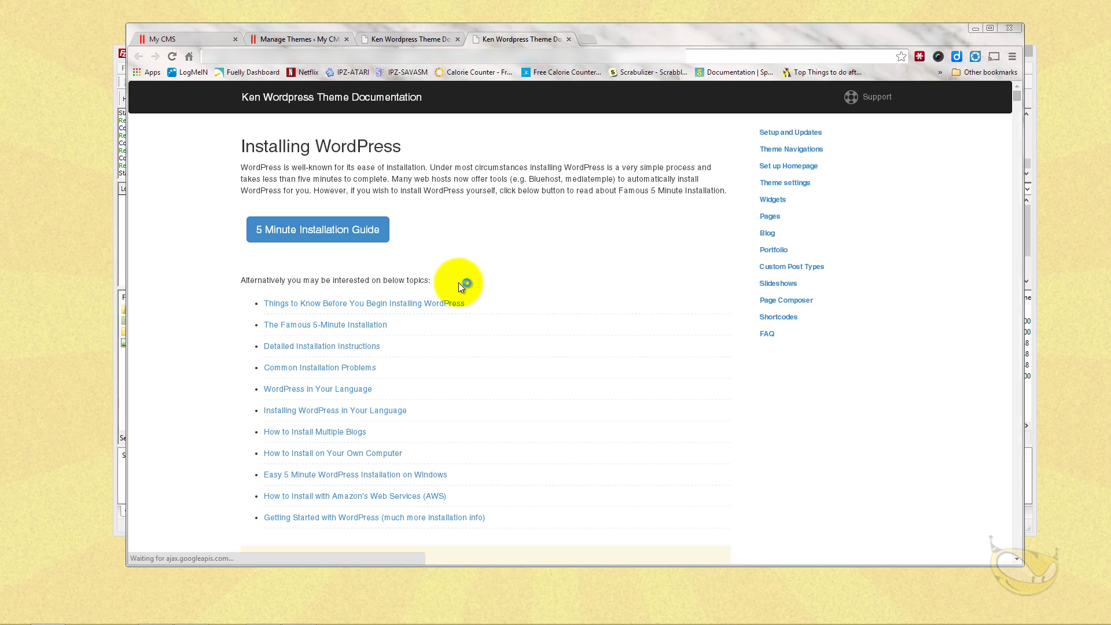
{"action": "scroll", "coordinate": [558, 349], "scroll_direction": "down", "scroll_amount": 20}
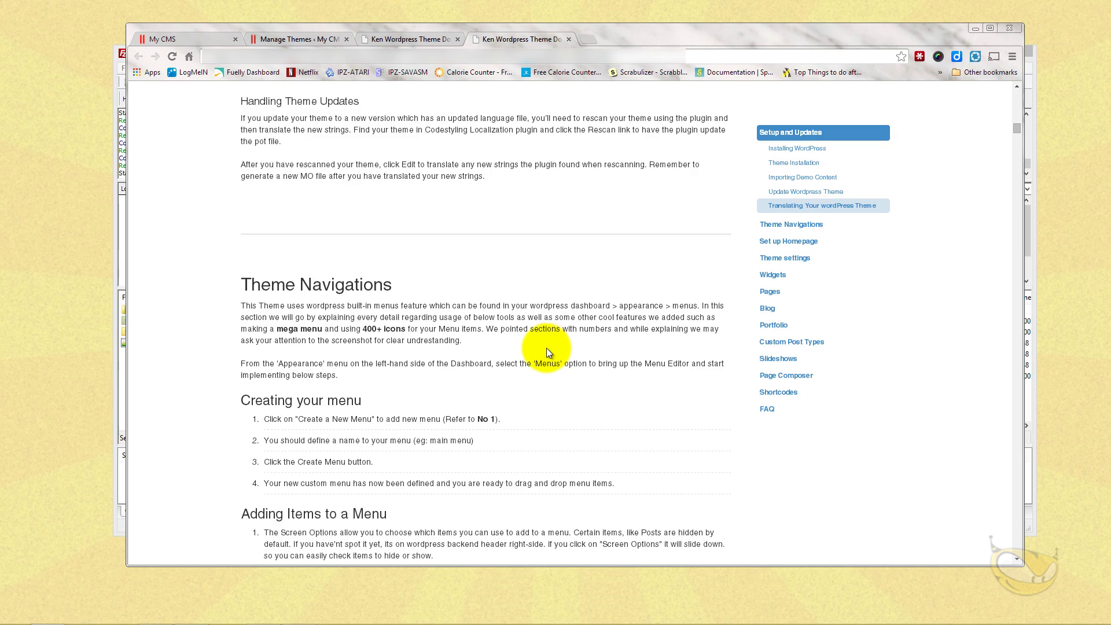
{"action": "scroll", "coordinate": [546, 348], "scroll_direction": "down", "scroll_amount": 20}
{"action": "scroll", "coordinate": [553, 346], "scroll_direction": "down", "scroll_amount": 5}
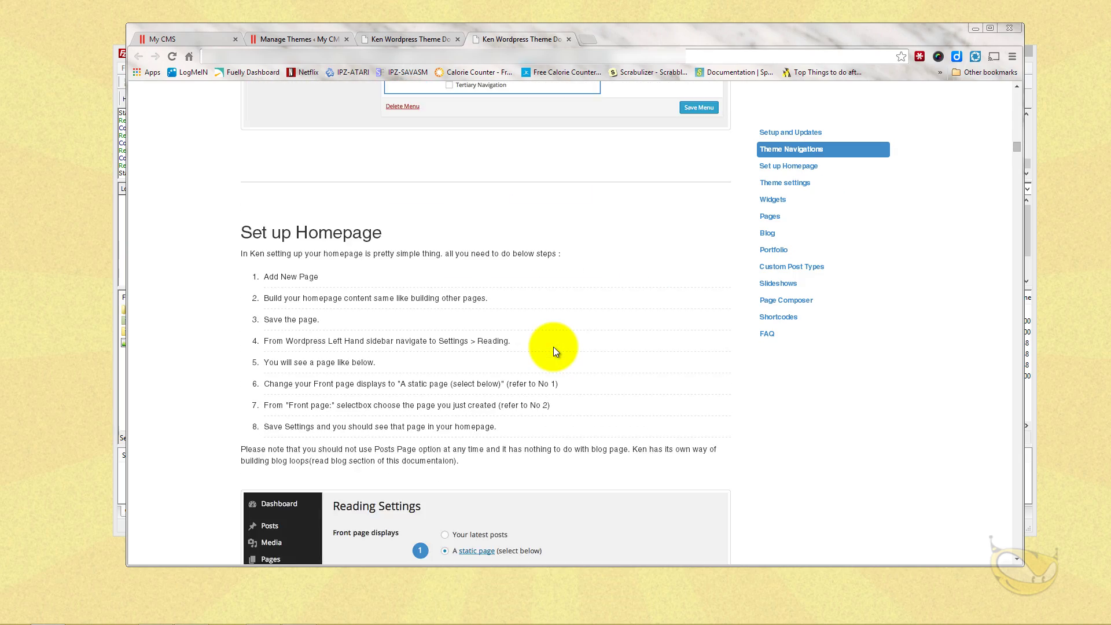
{"action": "scroll", "coordinate": [553, 346], "scroll_direction": "up", "scroll_amount": 20}
{"action": "scroll", "coordinate": [553, 346], "scroll_direction": "up", "scroll_amount": 20}
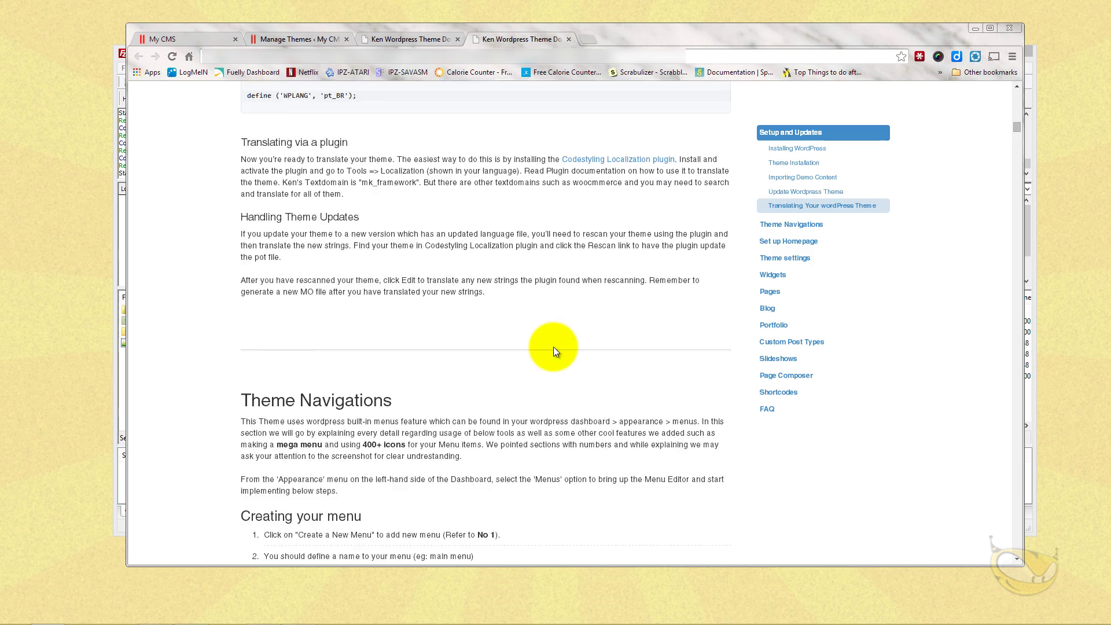
{"action": "left_click", "coordinate": [568, 39]}
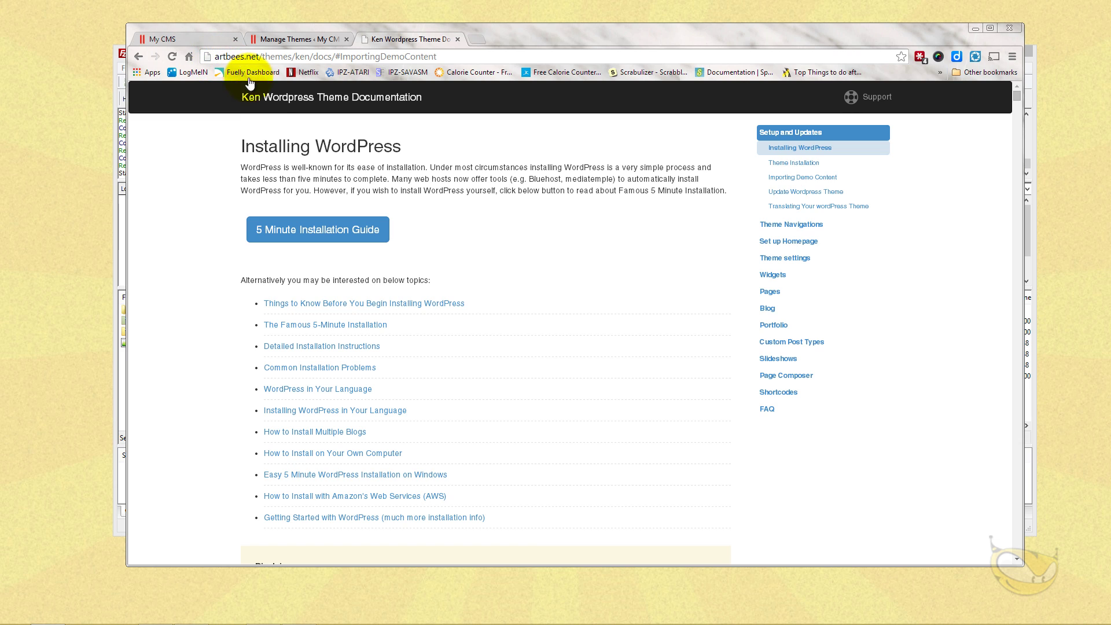
Step: Remove #ImportingDemoContent from the docs address, reload, then close the documentation tab
{"action": "left_click_drag", "start_coordinate": [333, 56], "coordinate": [387, 56]}
{"action": "key", "text": "shift+End"}
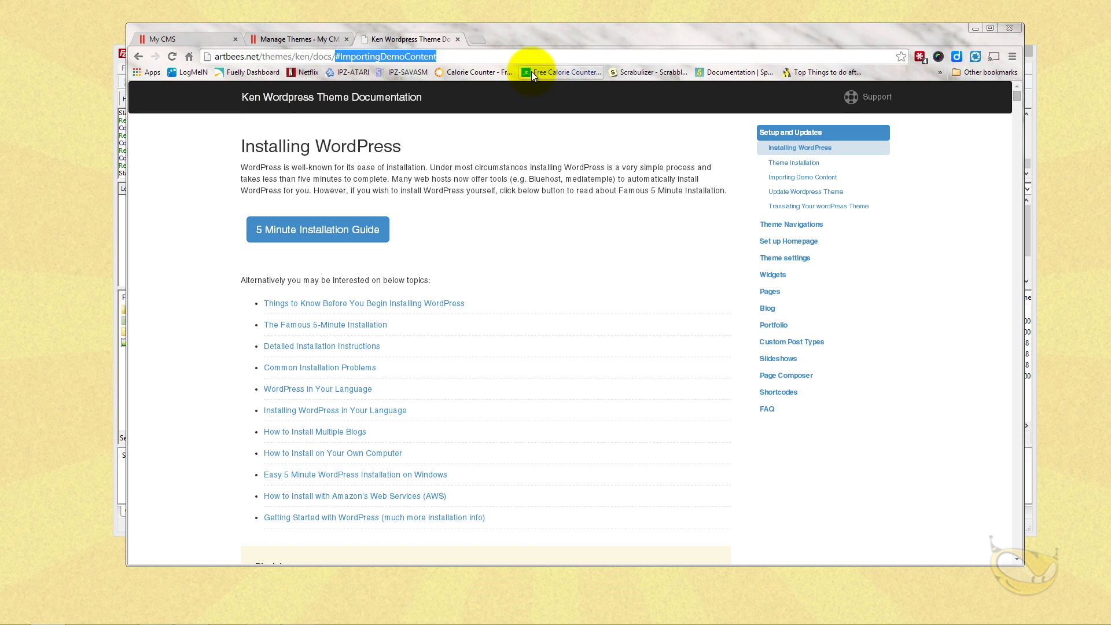
{"action": "key", "text": "BackSpace"}
{"action": "key", "text": "Return"}
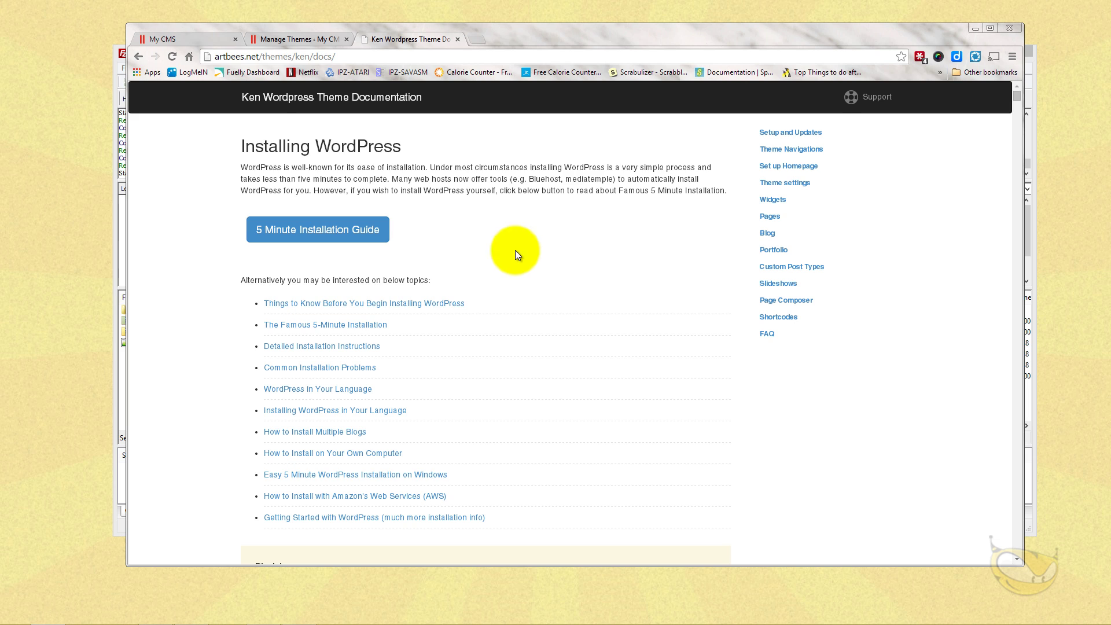
{"action": "left_click", "coordinate": [220, 56]}
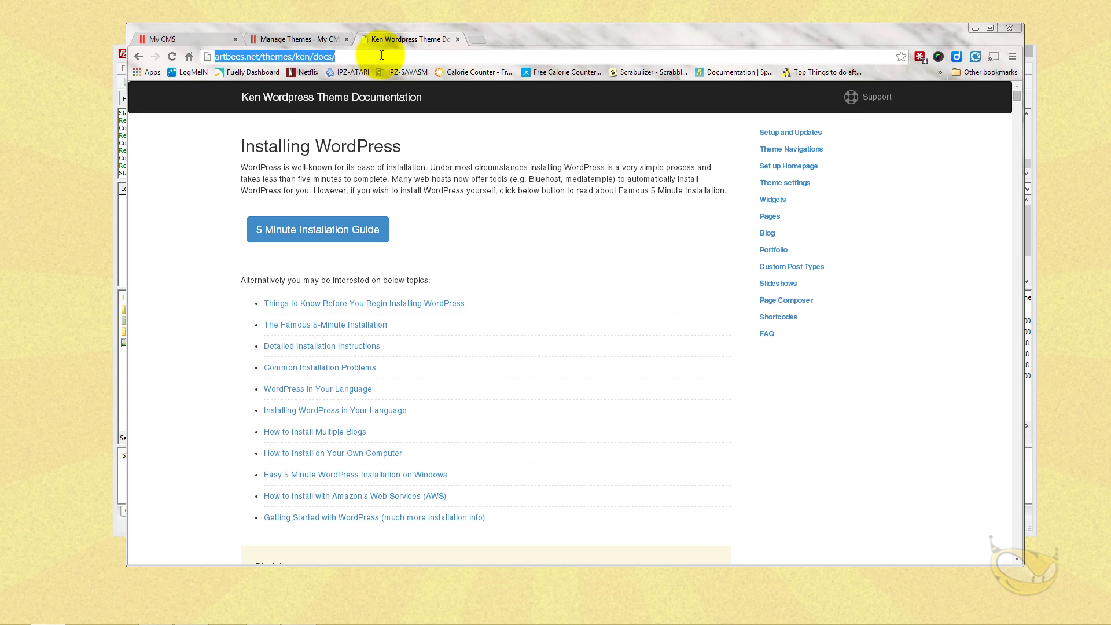
{"action": "left_click", "coordinate": [457, 39]}
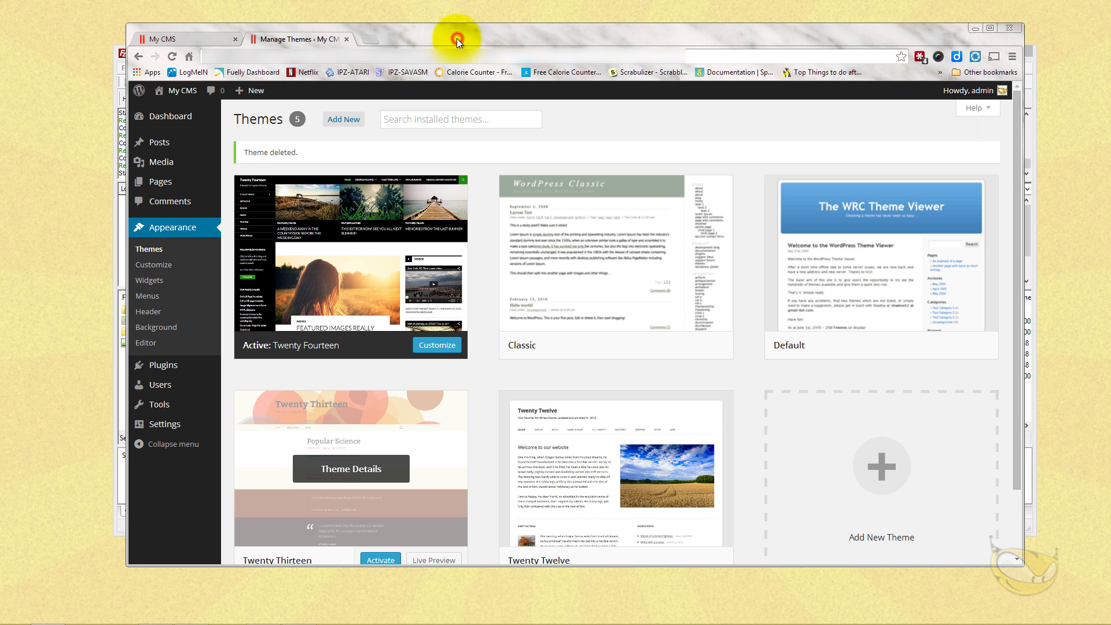
Step: In FileZilla, refresh the listings and open the local theKEN1.2/main folder
{"action": "left_click", "coordinate": [114, 172]}
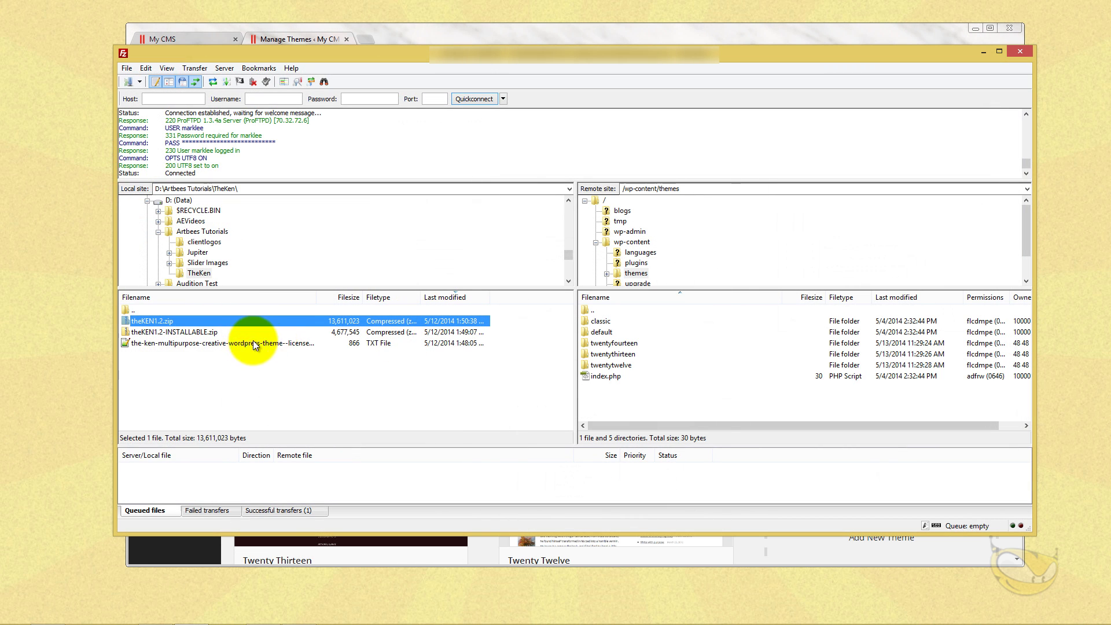
{"action": "left_click", "coordinate": [221, 391]}
{"action": "key", "text": "F5"}
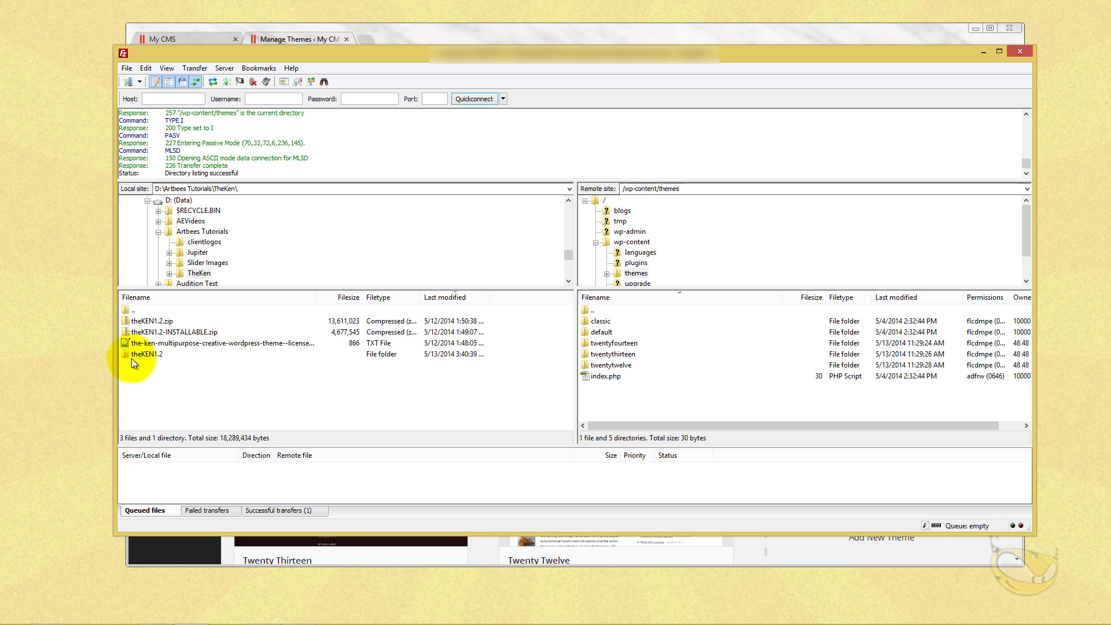
{"action": "double_click", "coordinate": [146, 355]}
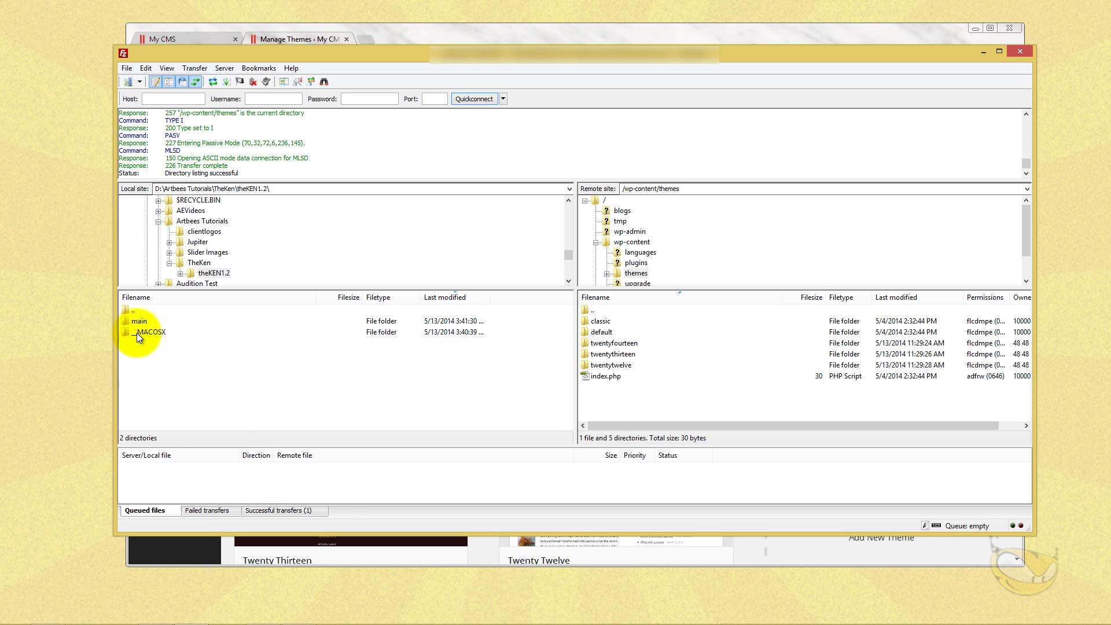
{"action": "double_click", "coordinate": [139, 320]}
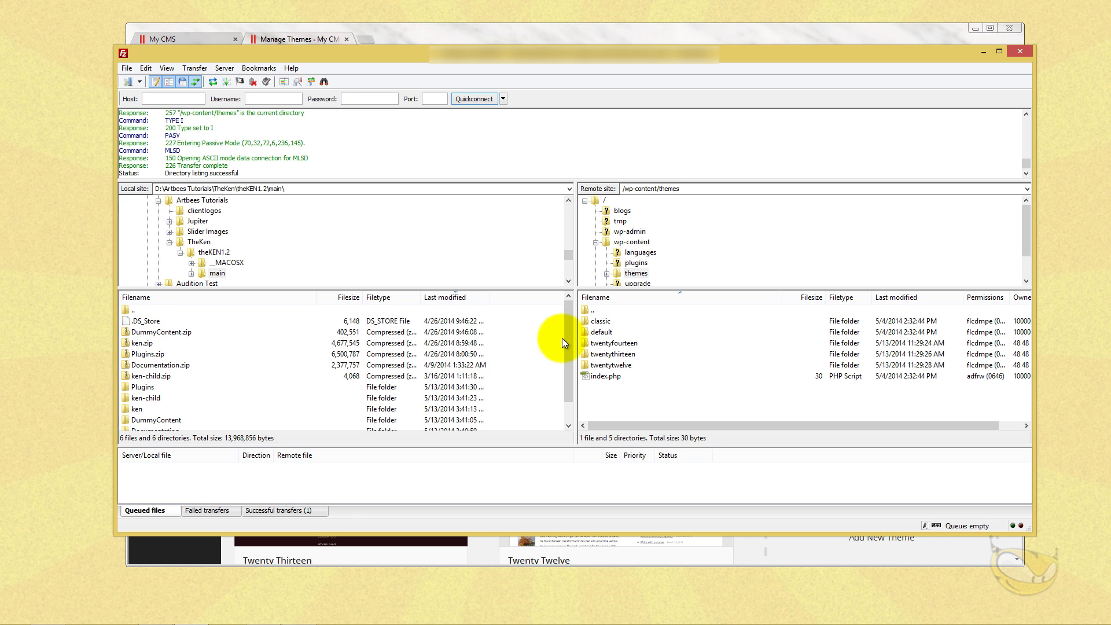
{"action": "left_click_drag", "start_coordinate": [572, 329], "coordinate": [566, 377]}
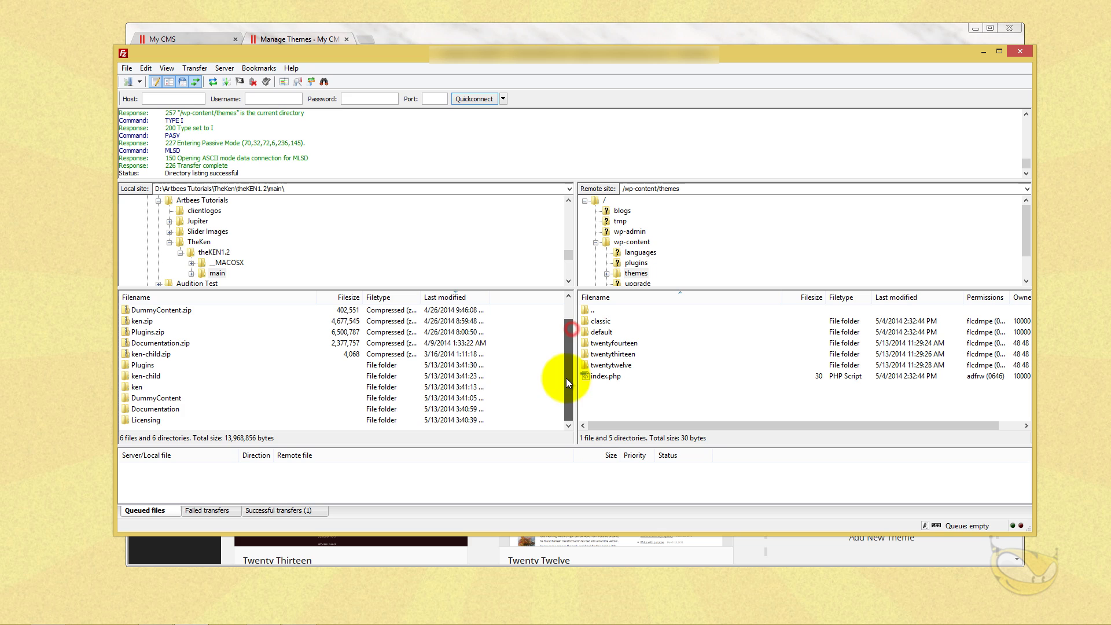
Step: Upload the inner ken theme folder to the server's /wp-content/themes directory
{"action": "double_click", "coordinate": [136, 387]}
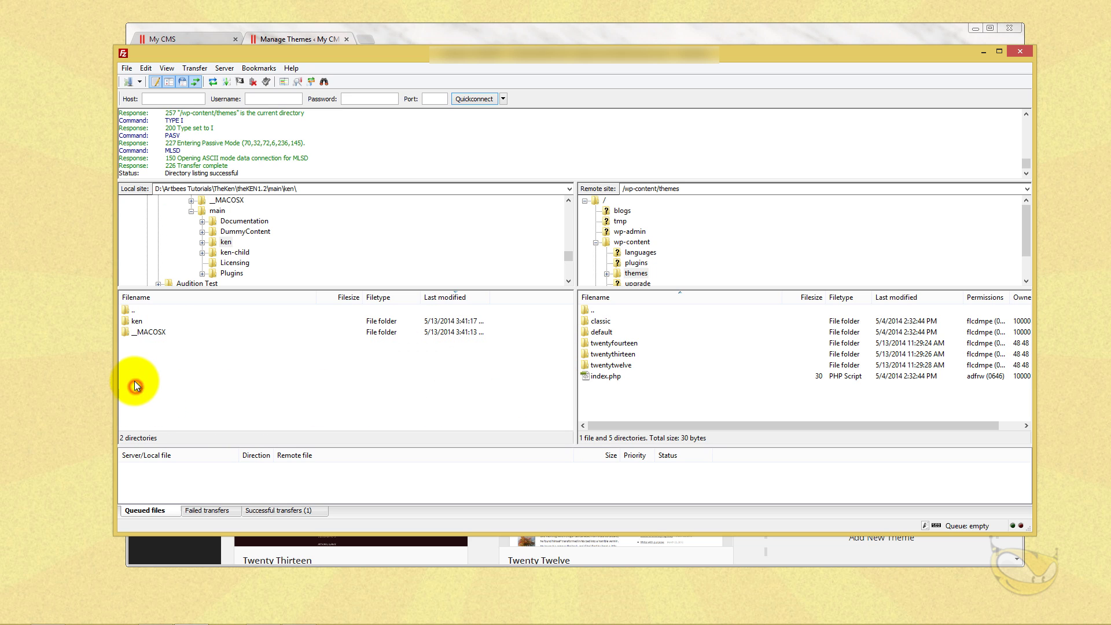
{"action": "double_click", "coordinate": [137, 320]}
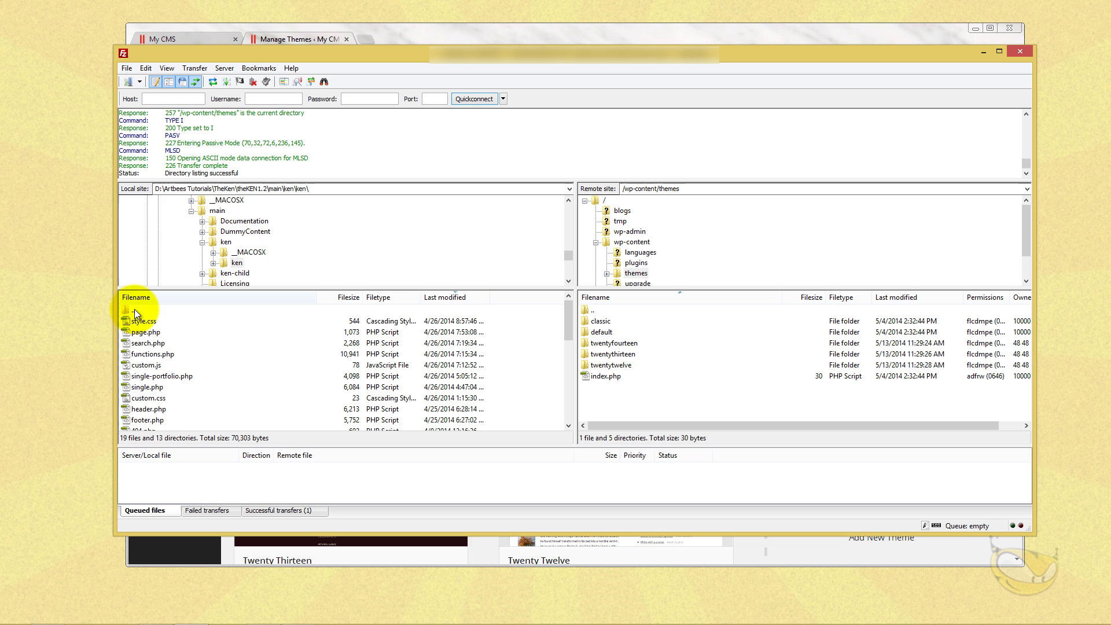
{"action": "double_click", "coordinate": [135, 310]}
{"action": "left_click", "coordinate": [135, 320]}
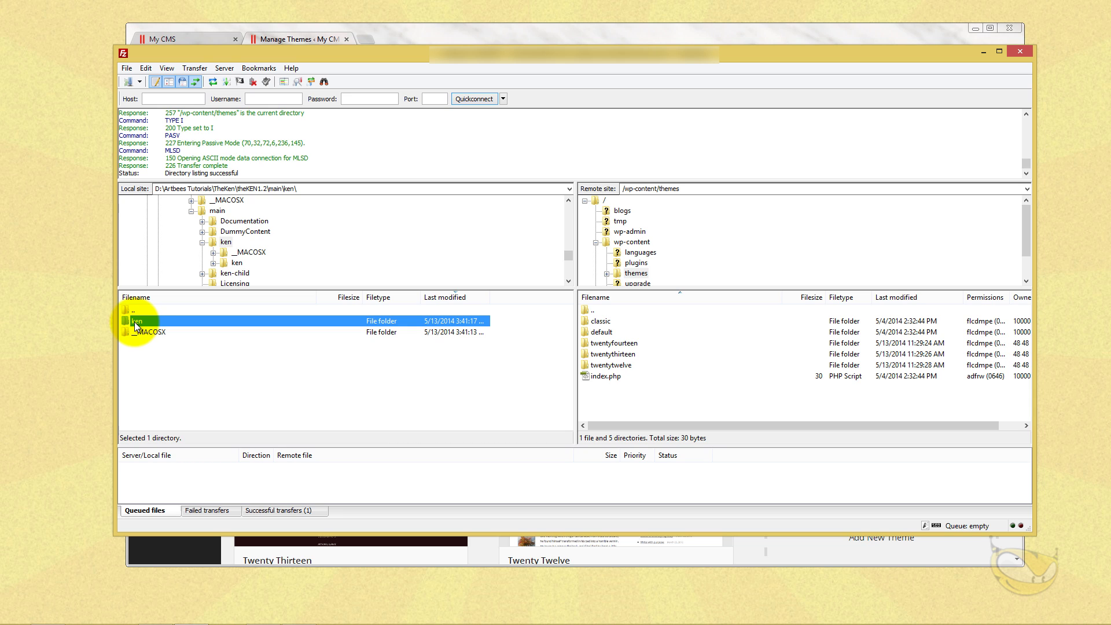
{"action": "left_click_drag", "start_coordinate": [135, 321], "coordinate": [656, 400]}
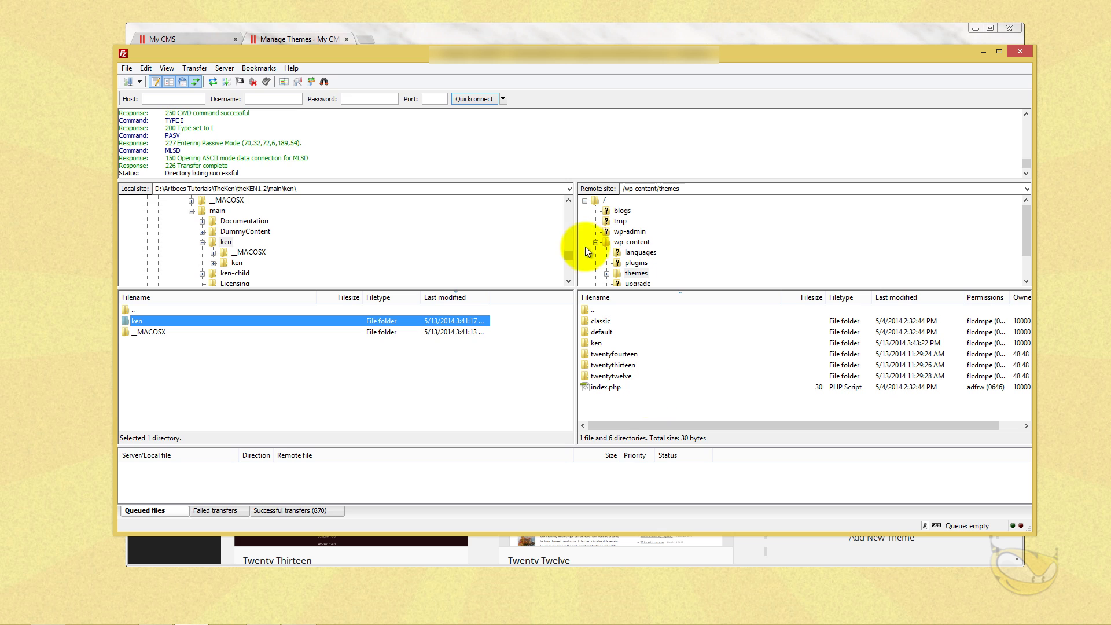
Step: Reload Appearance > Themes and activate the uploaded ken theme
{"action": "left_click", "coordinate": [485, 30]}
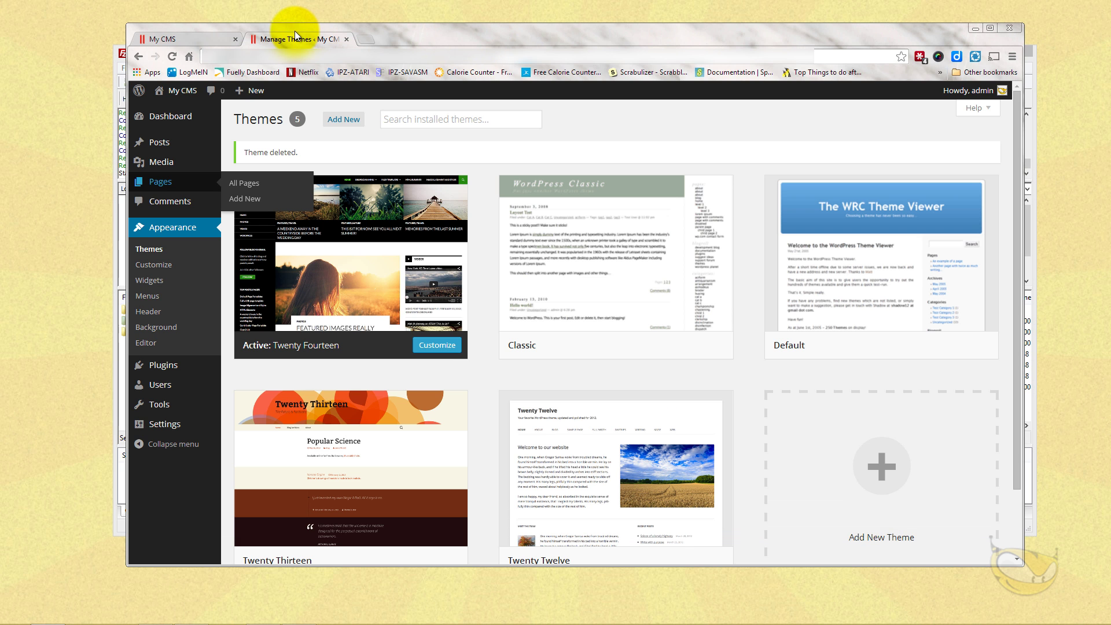
{"action": "left_click", "coordinate": [172, 56]}
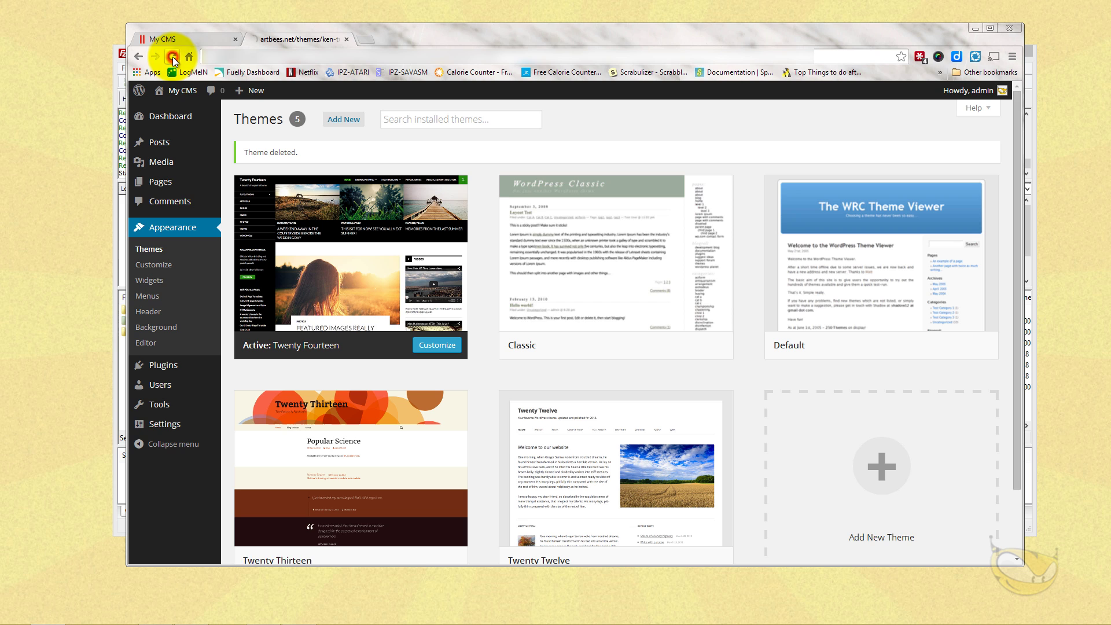
{"action": "mouse_move", "coordinate": [635, 228]}
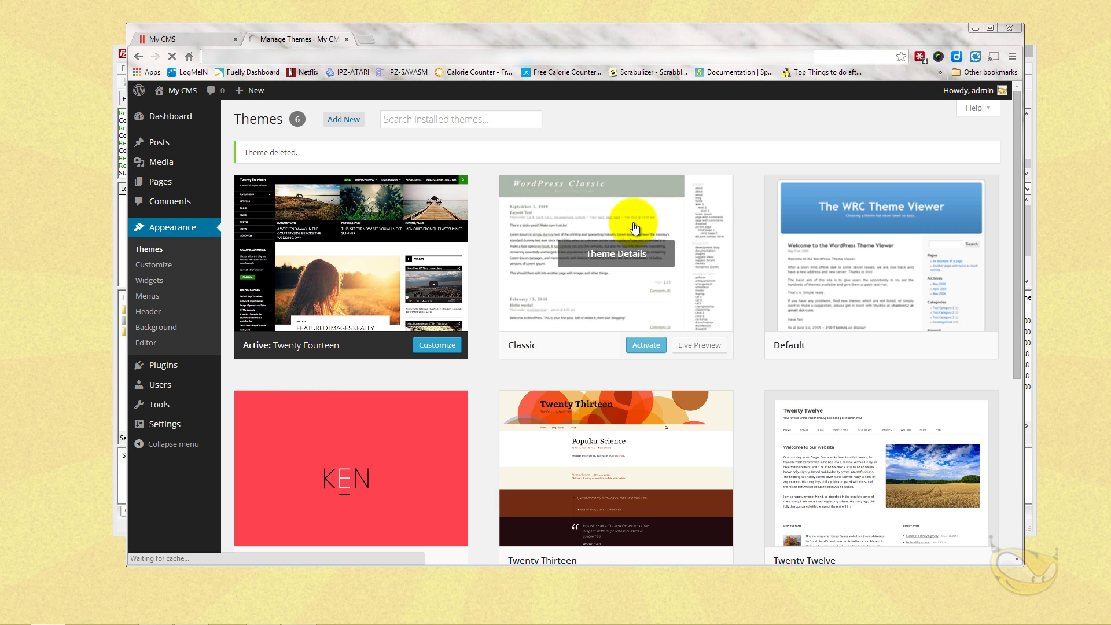
{"action": "scroll", "coordinate": [373, 380], "scroll_direction": "down", "scroll_amount": 2}
{"action": "left_click", "coordinate": [377, 443]}
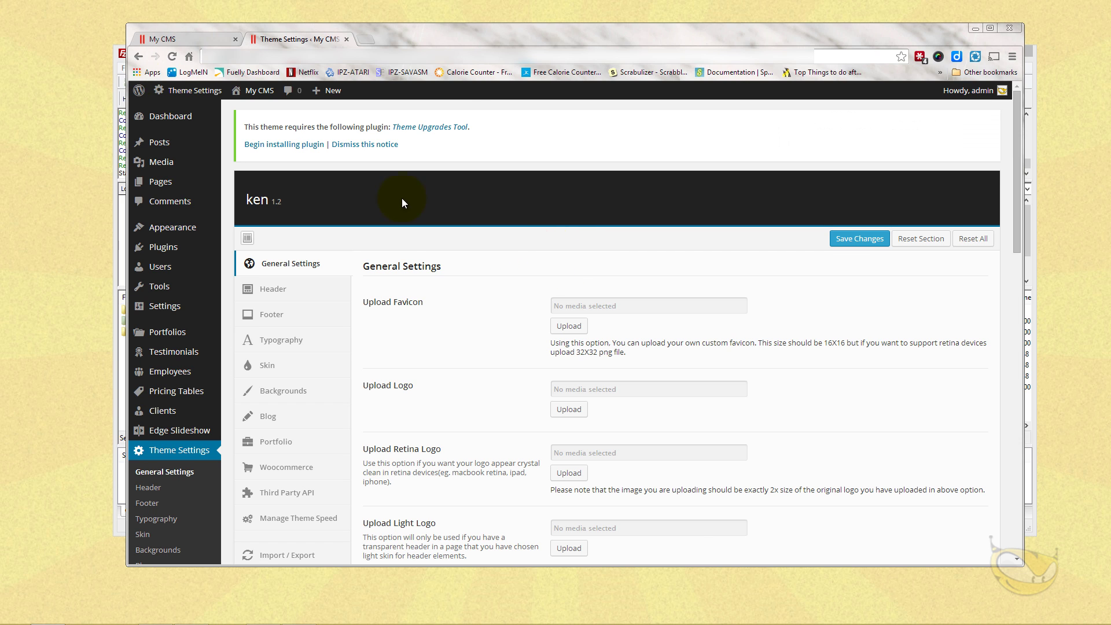
Step: Check the site's front page with ken, then return to the ken theme settings
{"action": "left_click", "coordinate": [207, 38]}
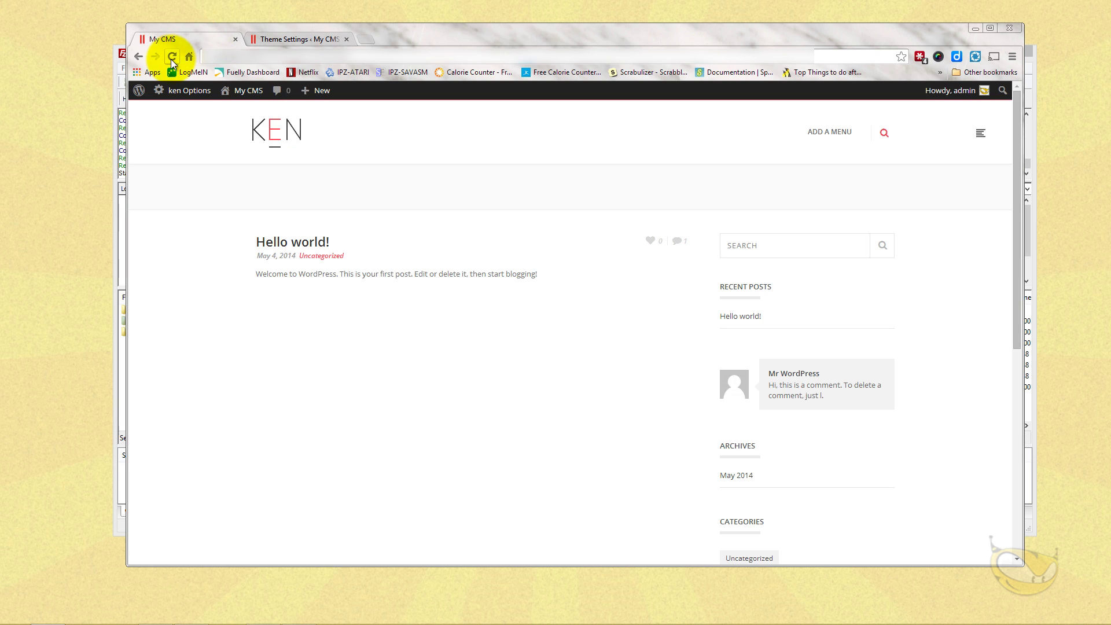
{"action": "left_click", "coordinate": [187, 58]}
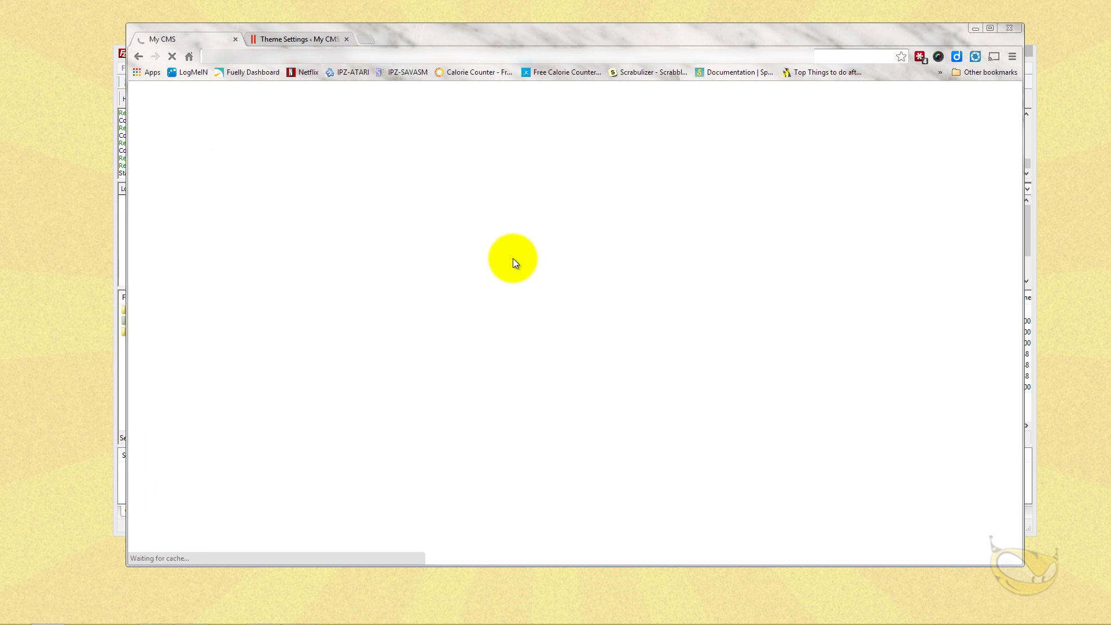
{"action": "left_click", "coordinate": [296, 39]}
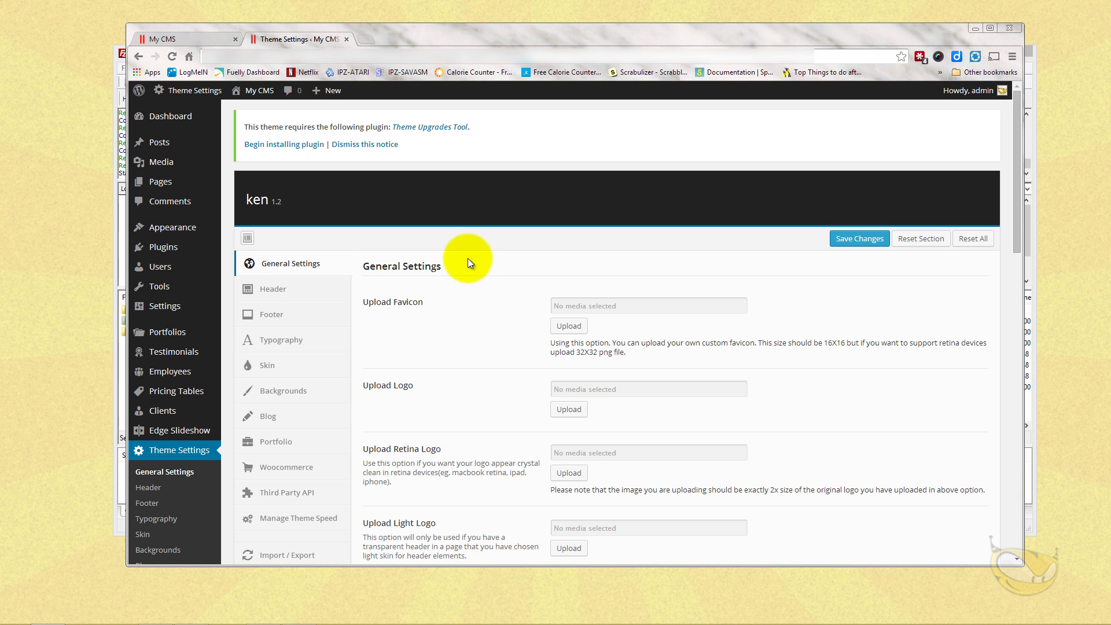
Step: Install the required Theme Upgrades Tool (Easy Theme and Plugin Upgrades) plugin and activate it
{"action": "left_click", "coordinate": [433, 129]}
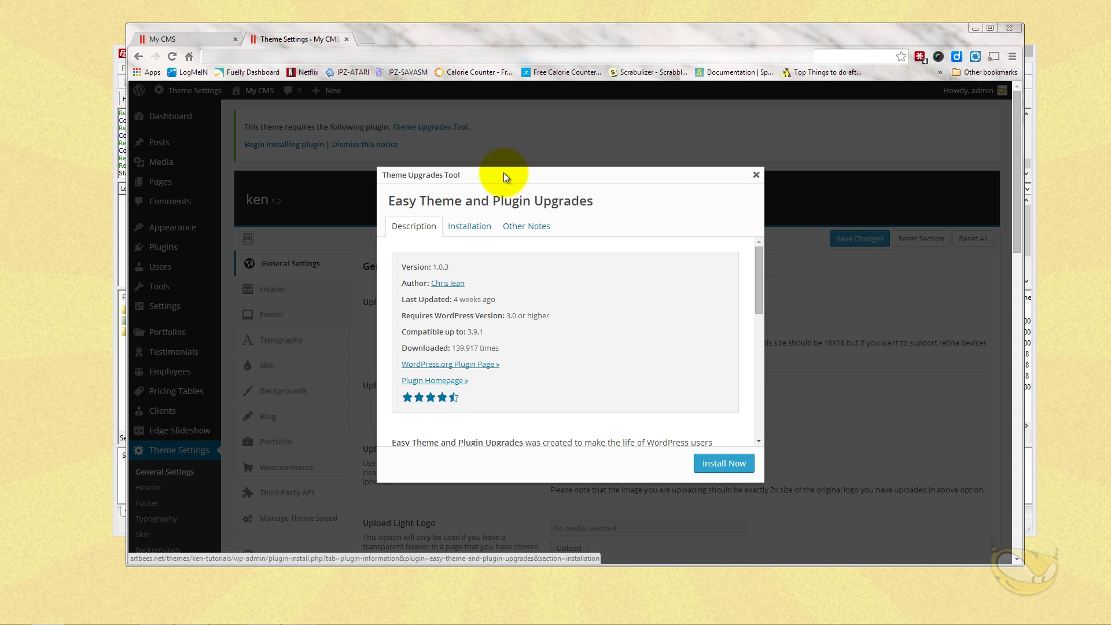
{"action": "left_click_drag", "start_coordinate": [509, 175], "coordinate": [508, 150]}
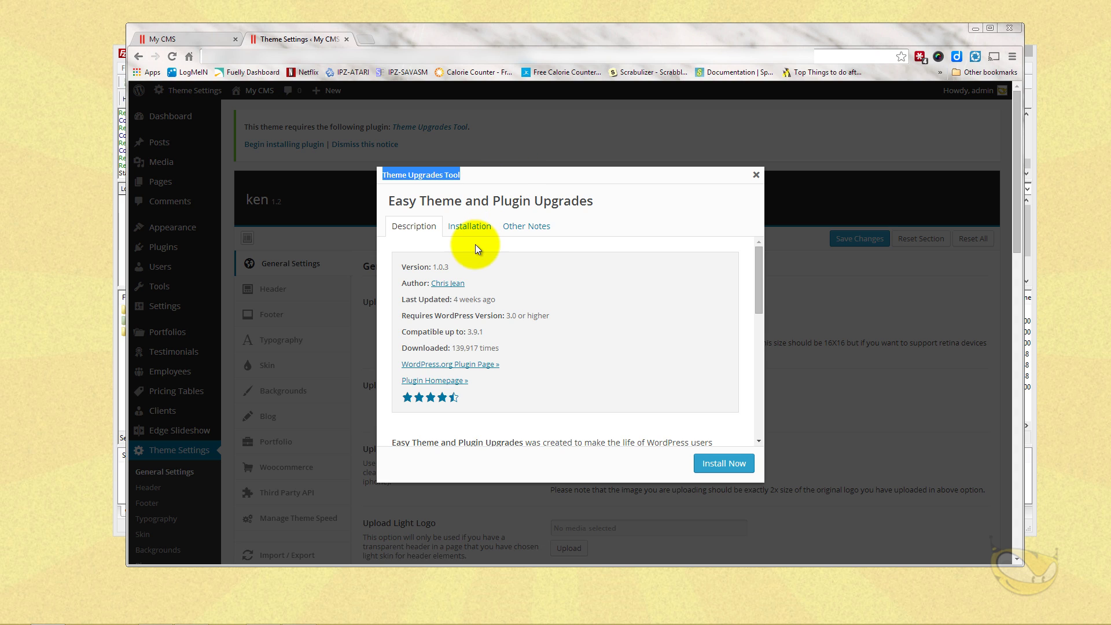
{"action": "left_click", "coordinate": [720, 463]}
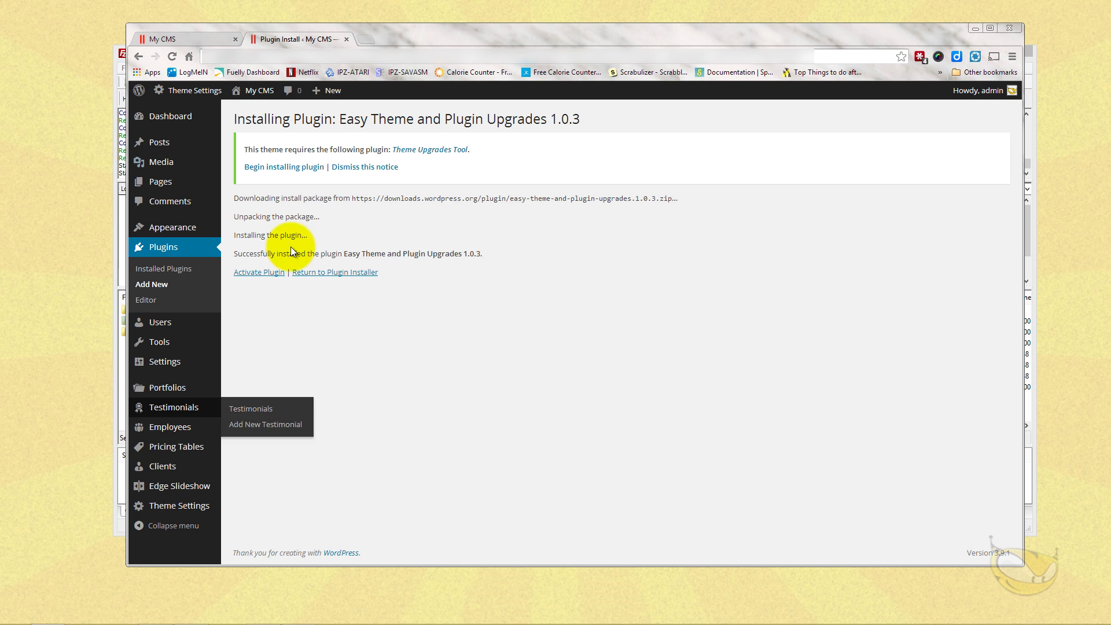
{"action": "left_click", "coordinate": [265, 273]}
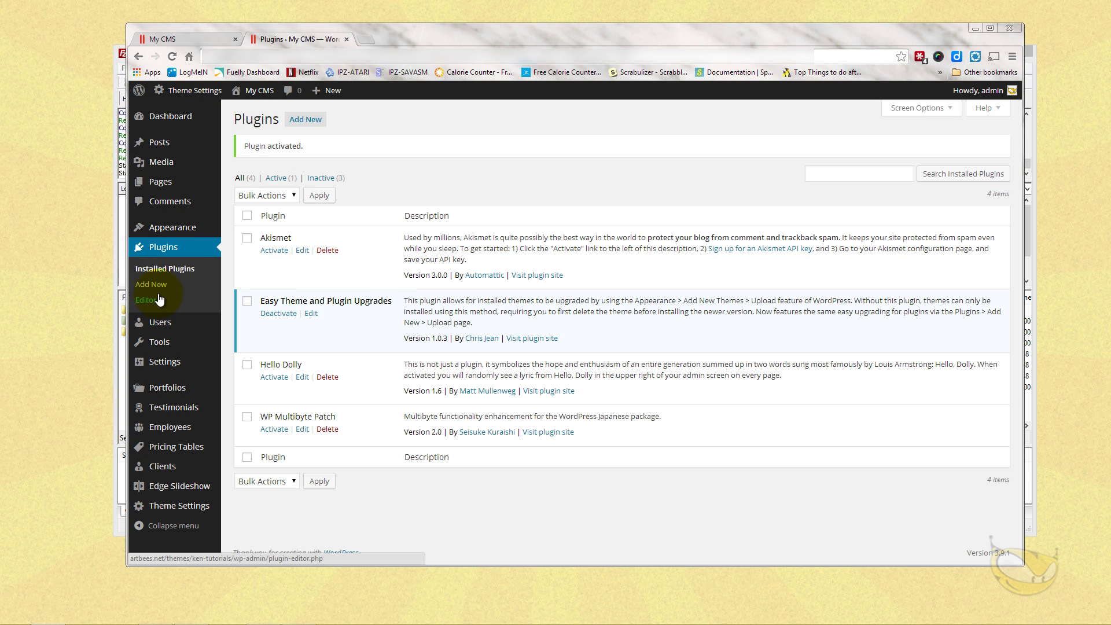
Step: Upload and install layersliderwp-5.1.1.zip from theKEN1.2\main\Plugins\Plugins
{"action": "left_click", "coordinate": [310, 119]}
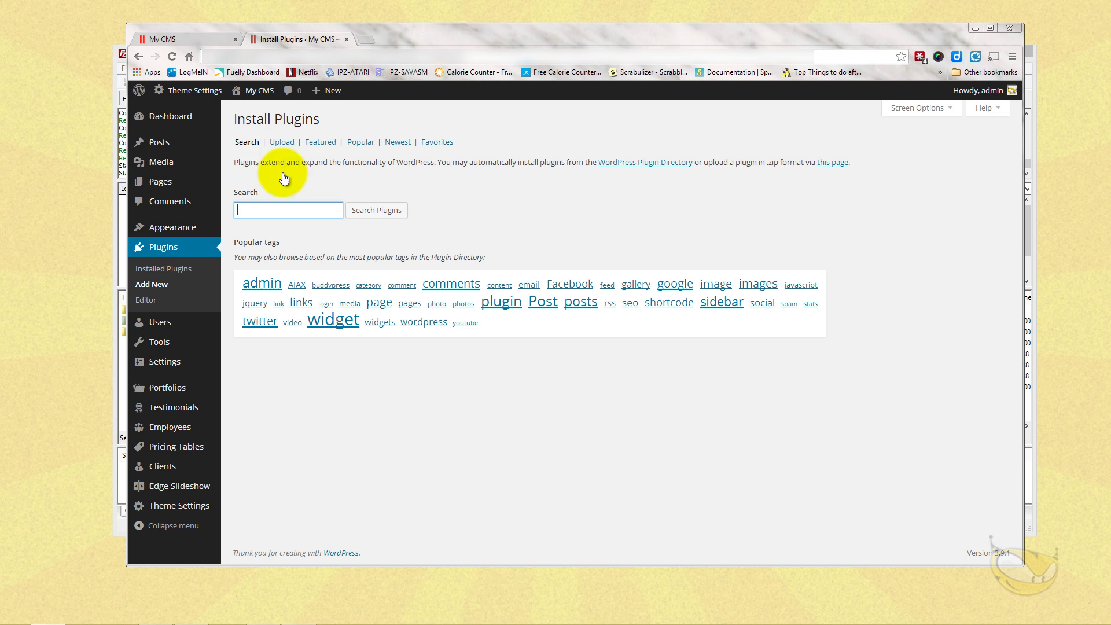
{"action": "left_click", "coordinate": [281, 142]}
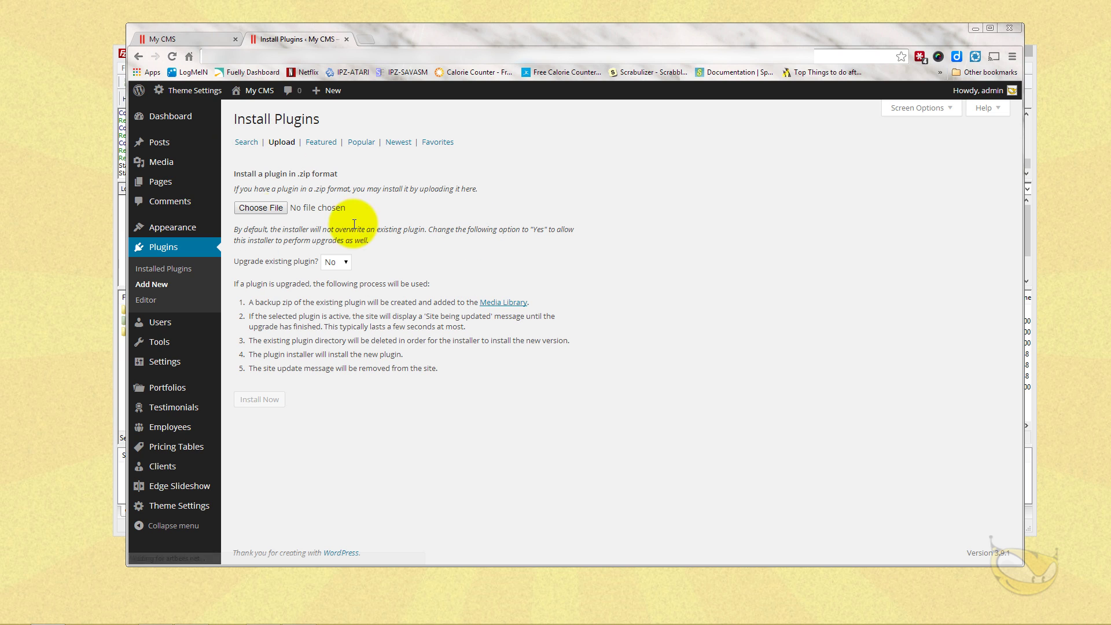
{"action": "left_click", "coordinate": [261, 208]}
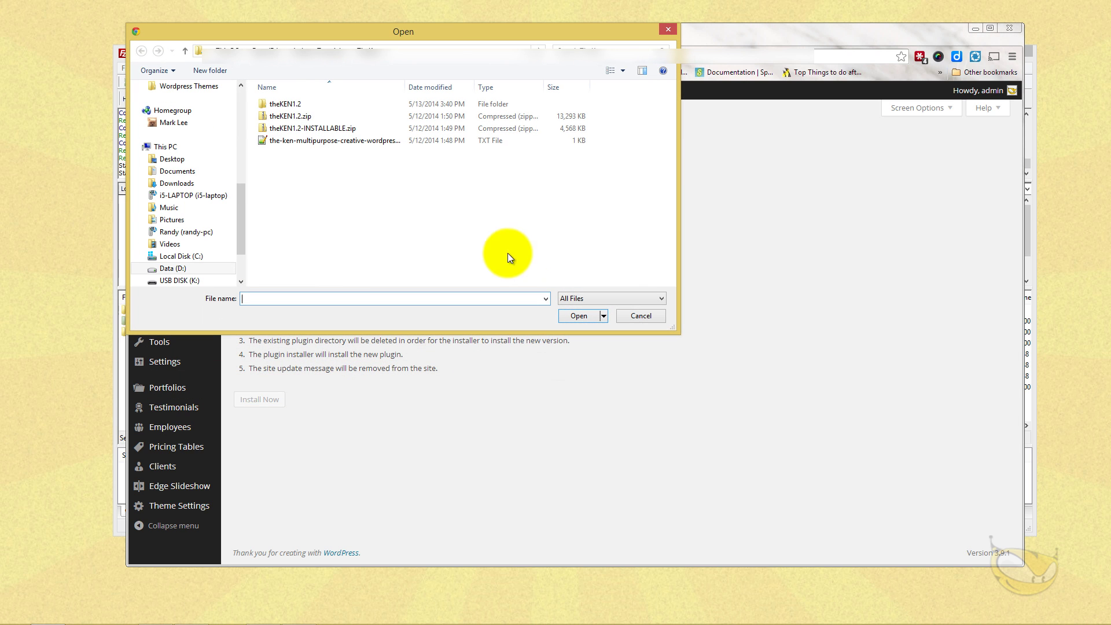
{"action": "double_click", "coordinate": [289, 106]}
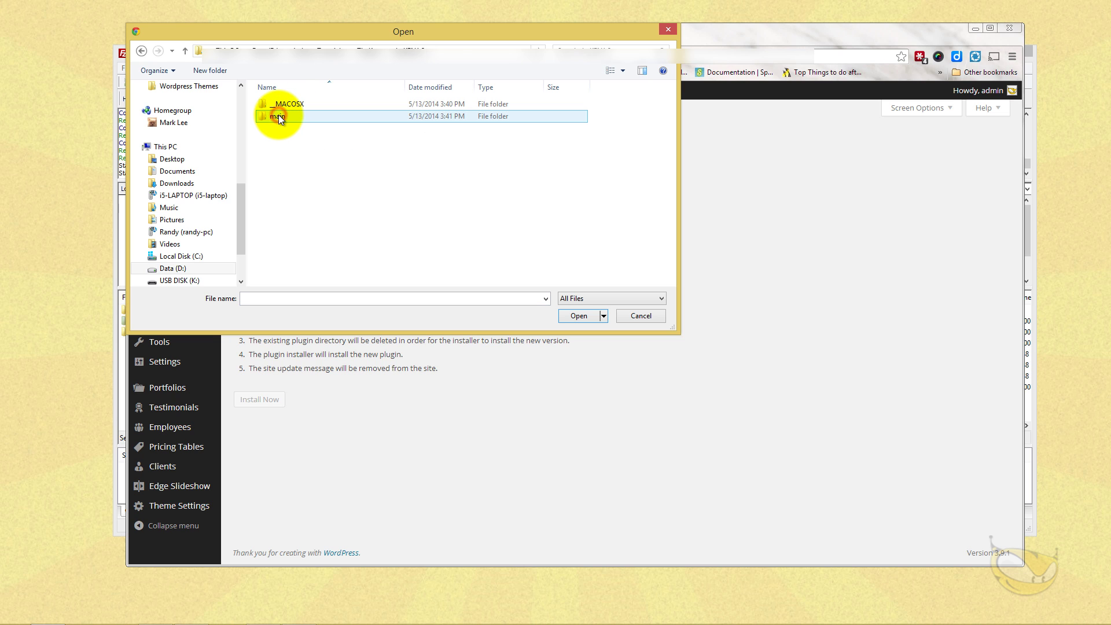
{"action": "double_click", "coordinate": [279, 116]}
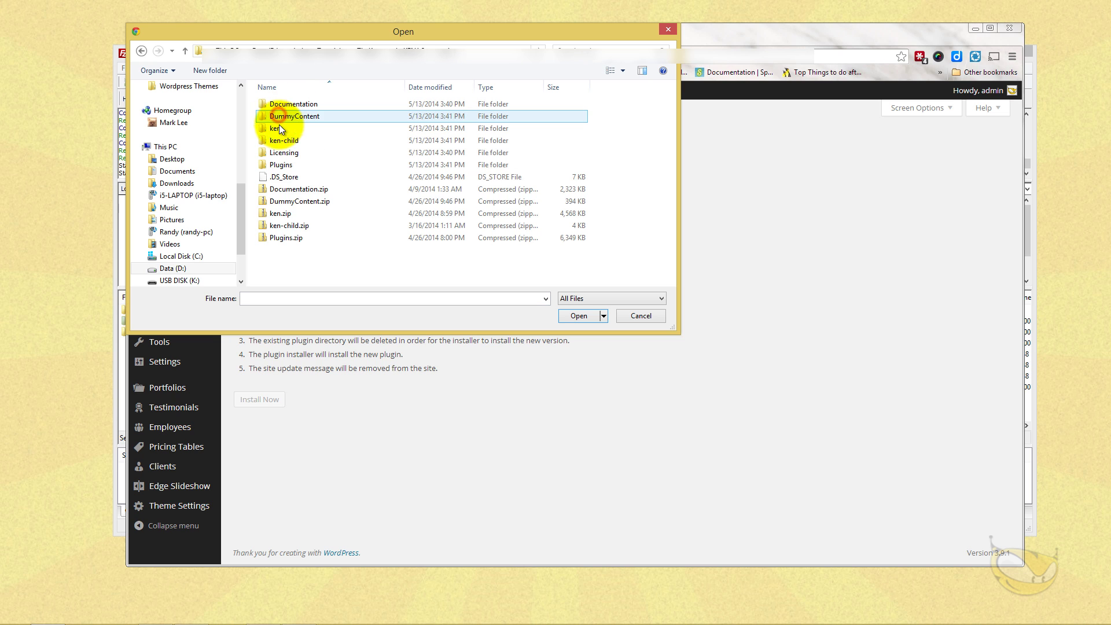
{"action": "double_click", "coordinate": [283, 164]}
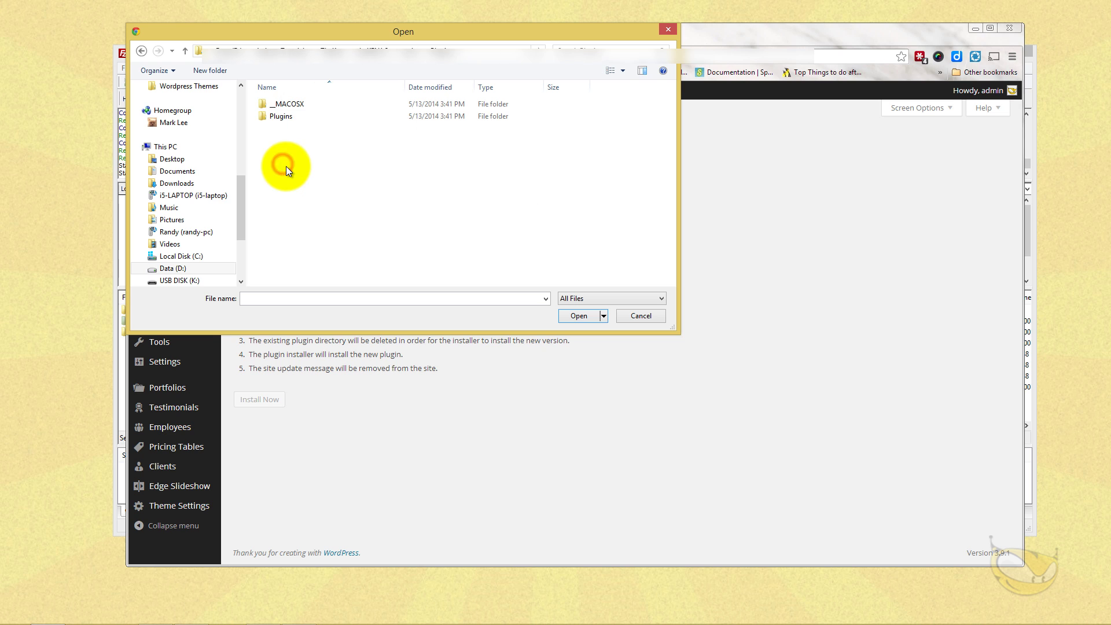
{"action": "double_click", "coordinate": [279, 116]}
{"action": "left_click", "coordinate": [281, 117]}
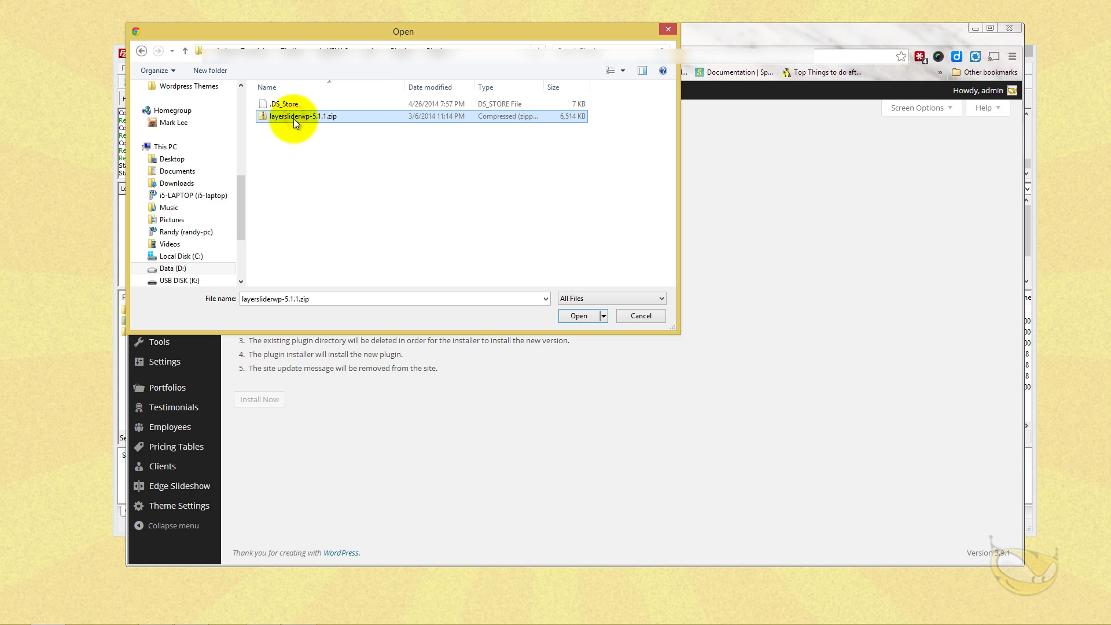
{"action": "left_click", "coordinate": [566, 315]}
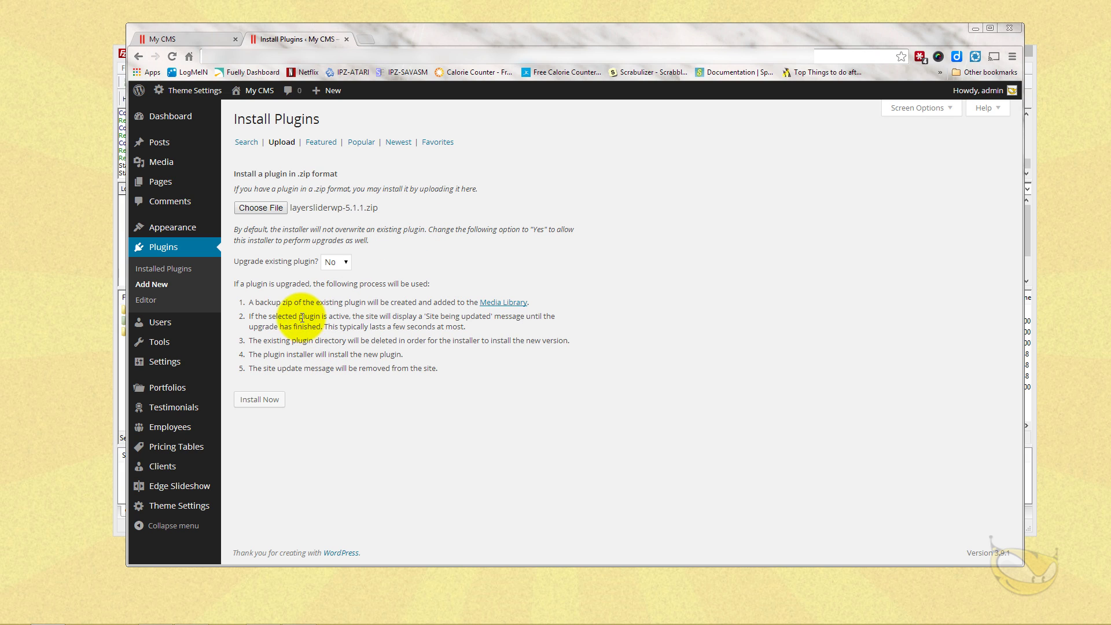
{"action": "left_click", "coordinate": [264, 400]}
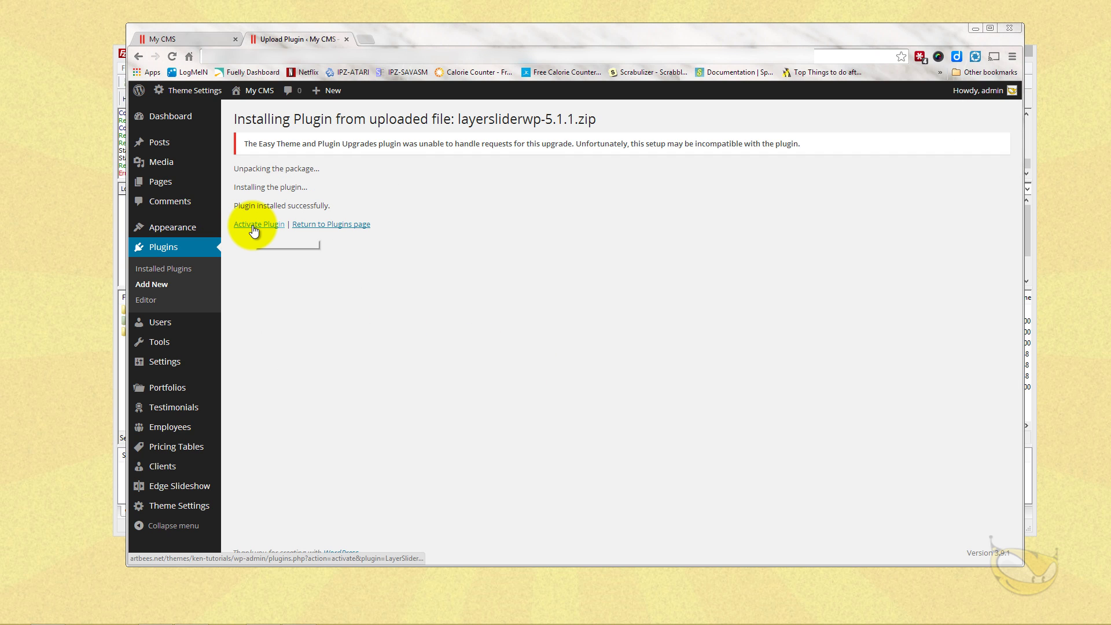
Step: Activate LayerSlider WP, open its sliders page, and import all demo sliders
{"action": "left_click", "coordinate": [253, 228]}
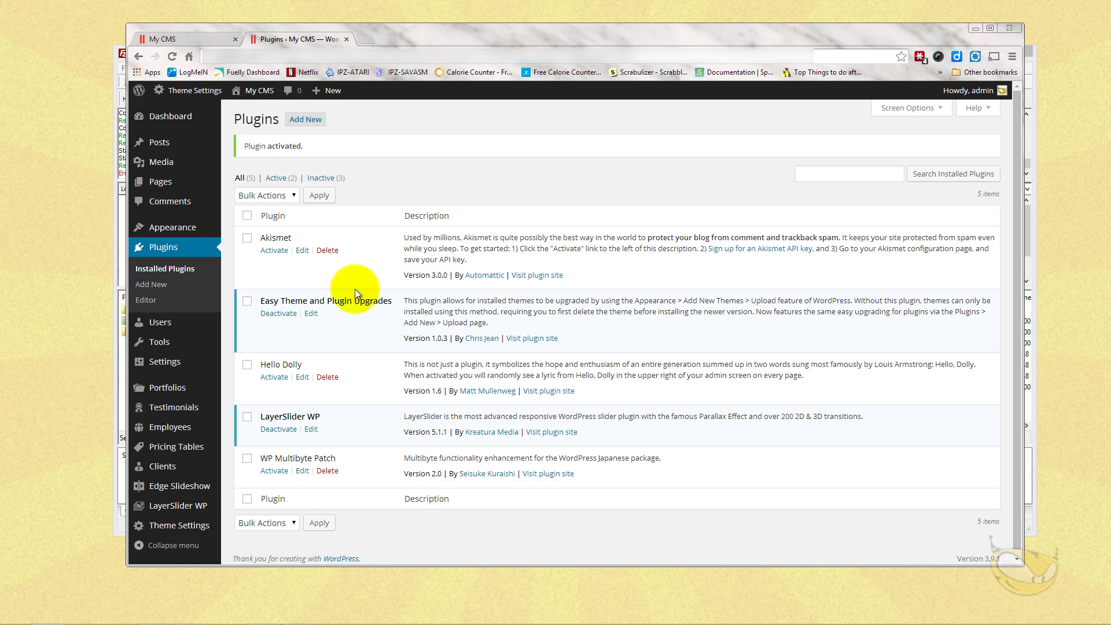
{"action": "mouse_move", "coordinate": [169, 508]}
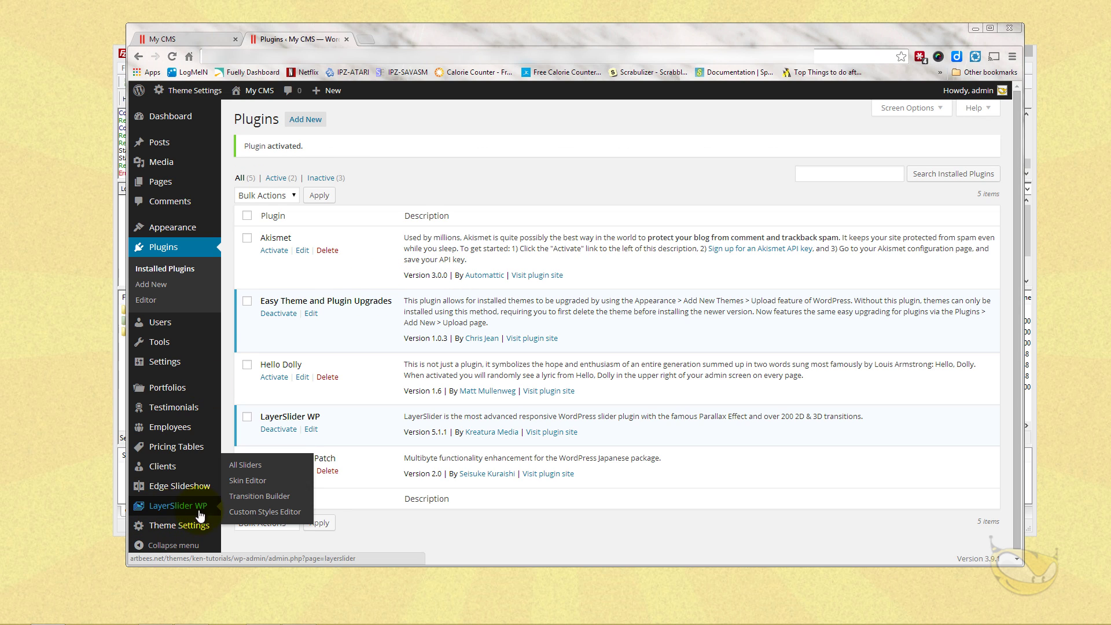
{"action": "left_click", "coordinate": [166, 507]}
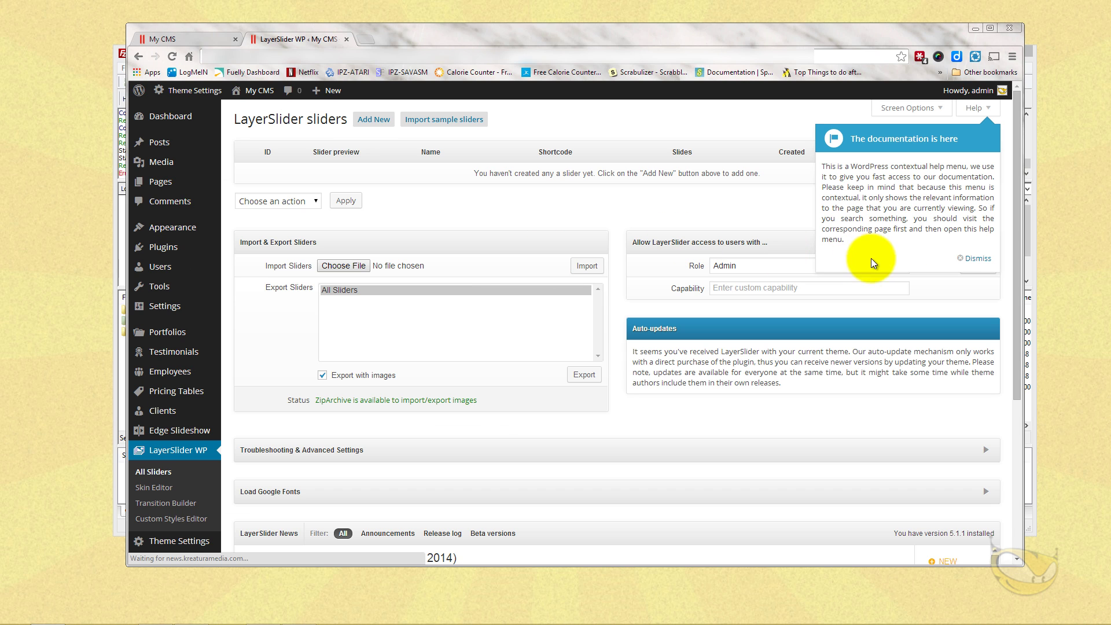
{"action": "left_click", "coordinate": [976, 260]}
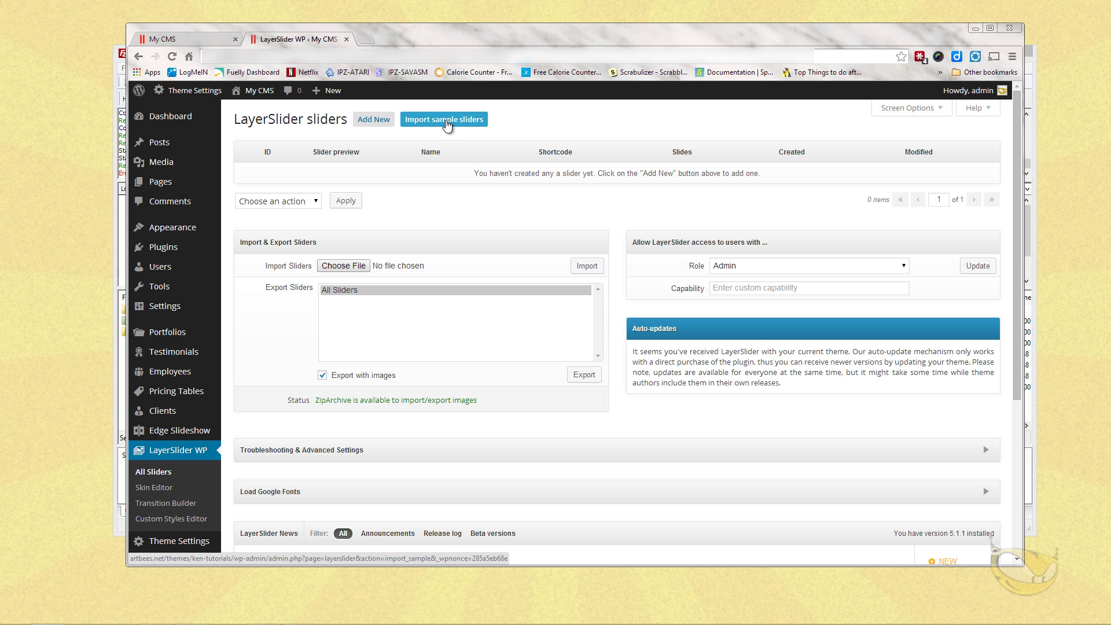
{"action": "left_click", "coordinate": [448, 122]}
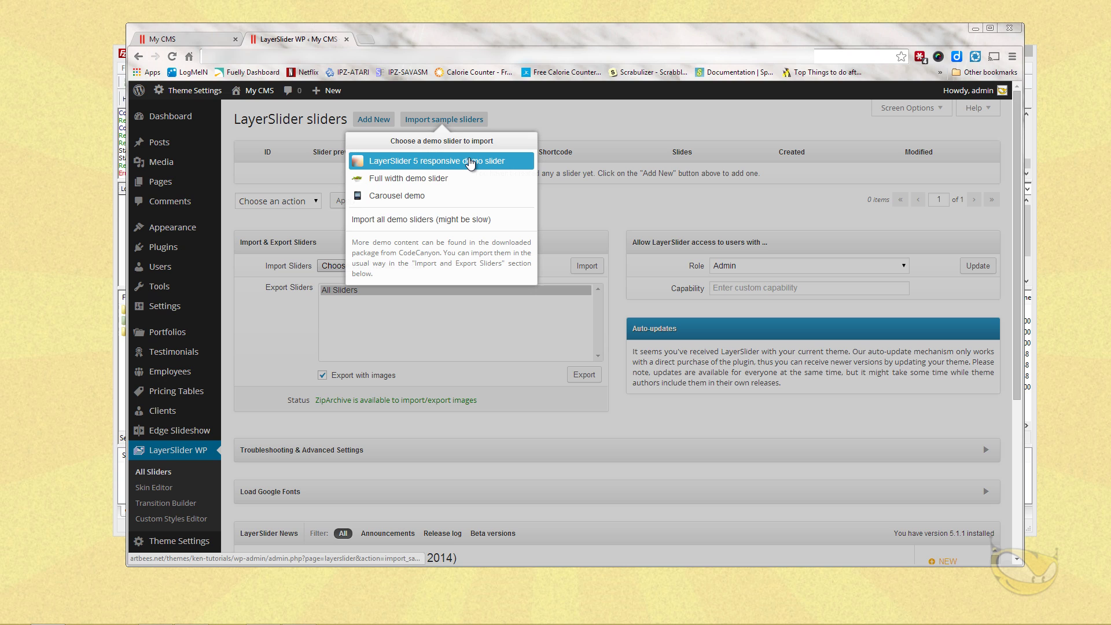
{"action": "left_click", "coordinate": [474, 226]}
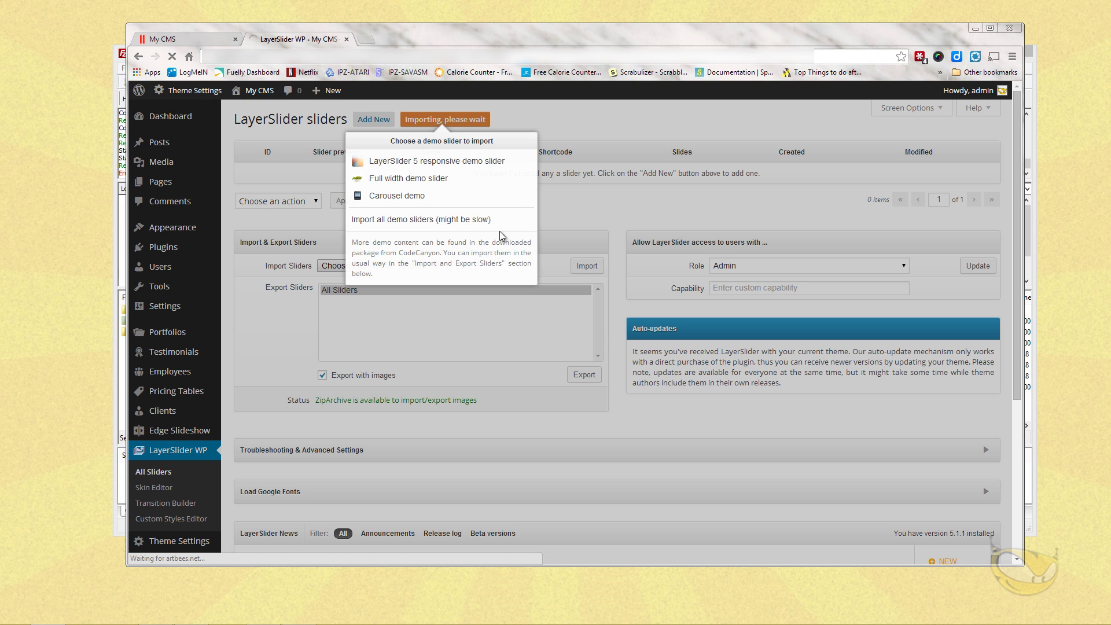